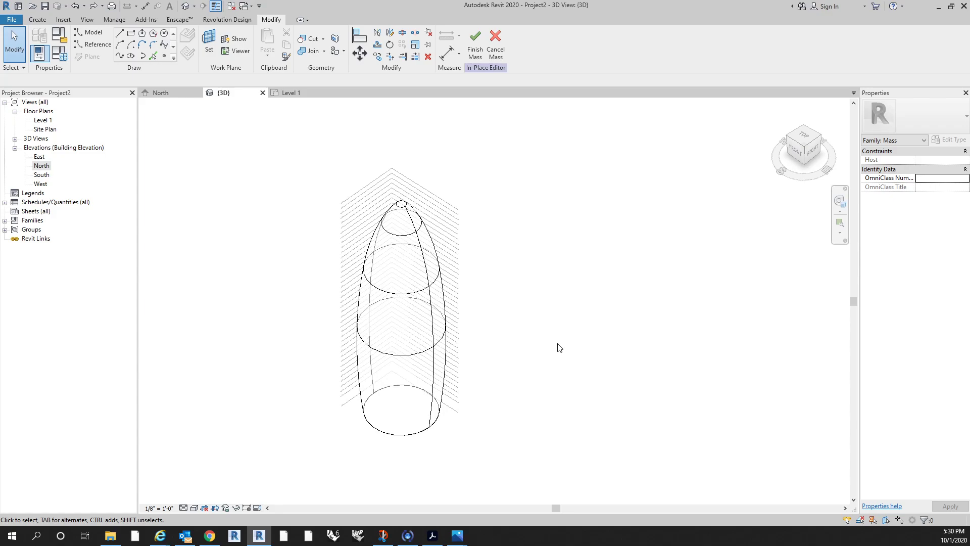
Step: Set the work plane to Level 1 at the base of the tower form
mouse_move(541, 358)
middle_down()
mouse_move(539, 336)
mouse_move(544, 346)
middle_up()
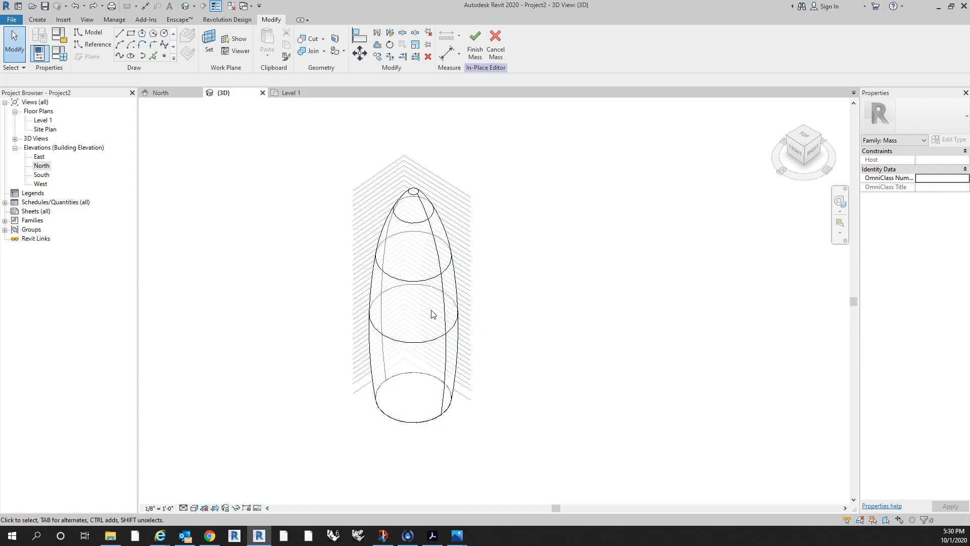
mouse_move(559, 390)
shift+middle_down()
mouse_move(535, 418)
mouse_move(596, 371)
mouse_move(595, 400)
mouse_move(559, 403)
mouse_move(566, 374)
shift+middle_up()
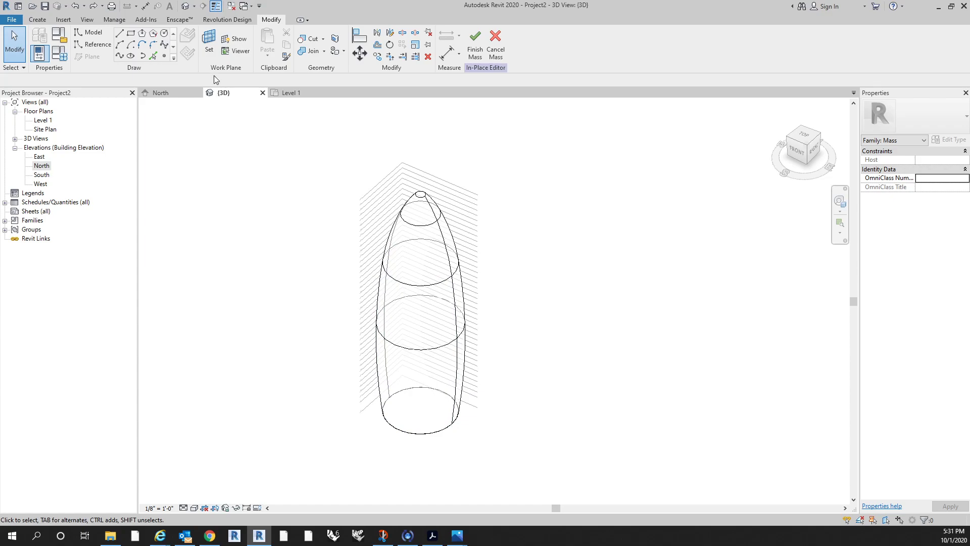
click(208, 49)
scroll(471, 415, up, 3)
scroll(471, 415, down, 2)
scroll(483, 410, down, 2)
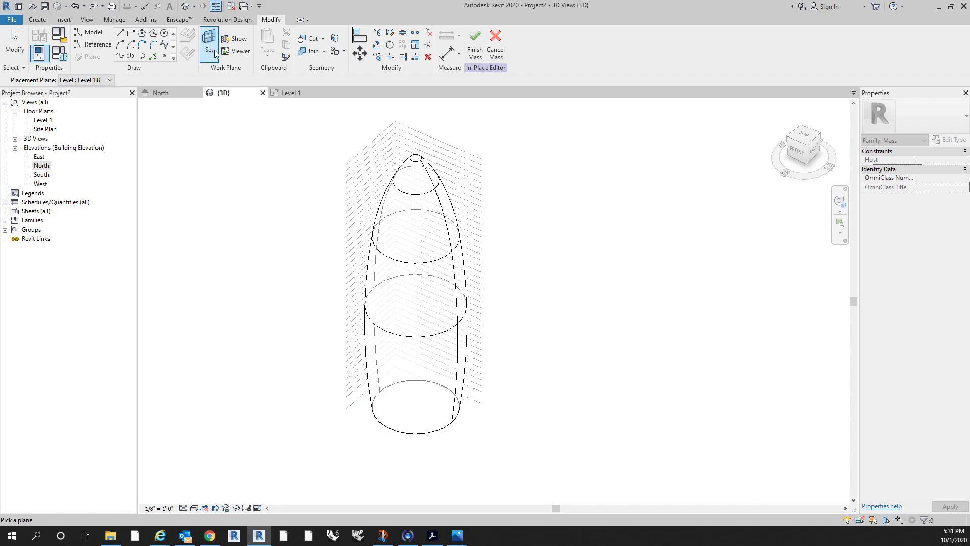
click(478, 409)
key(Return)
scroll(465, 418, up, 3)
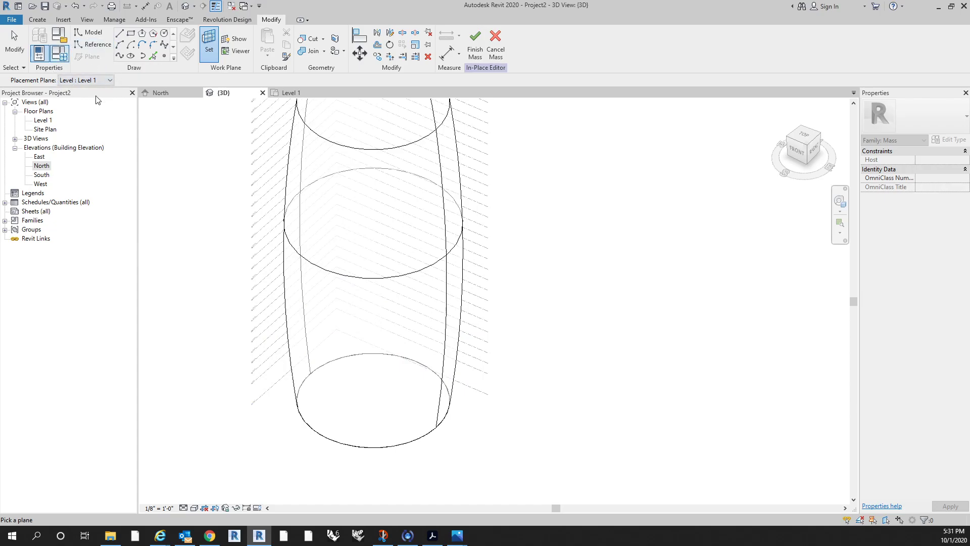
Step: Draw a model-line circle with a radius of about 80'-11" on Level 1, from the form's center to its base edge
click(164, 32)
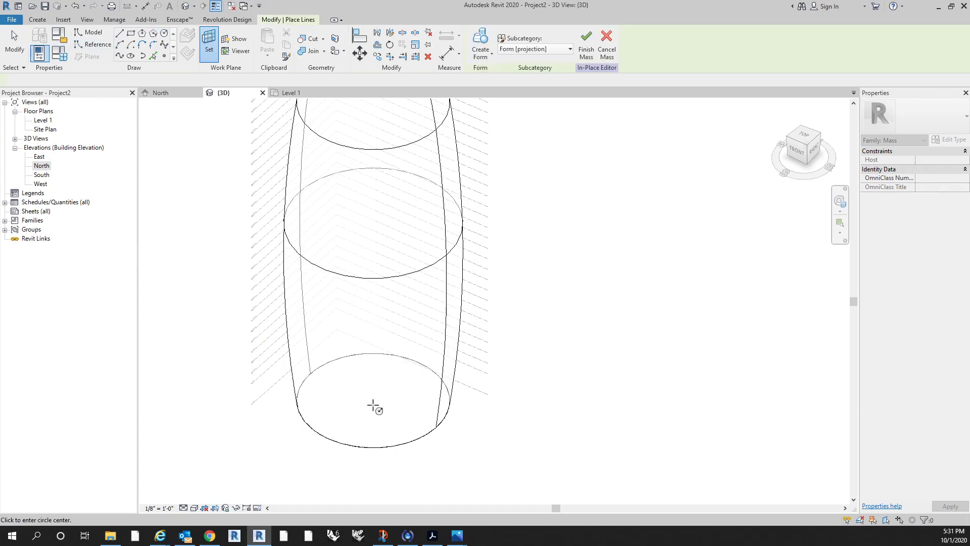
scroll(432, 418, up, 1)
scroll(422, 404, up, 1)
click(420, 404)
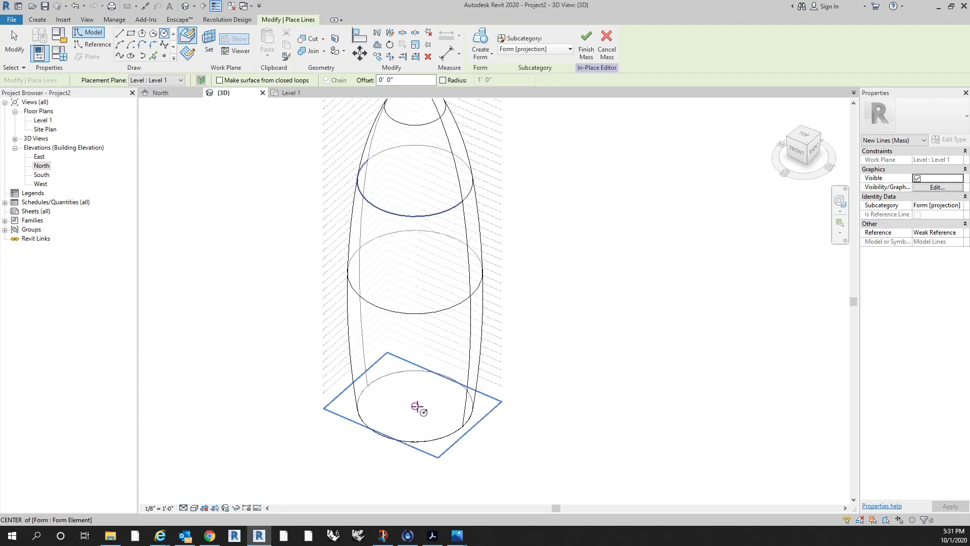
click(463, 427)
middle_drag(572, 424, 565, 474)
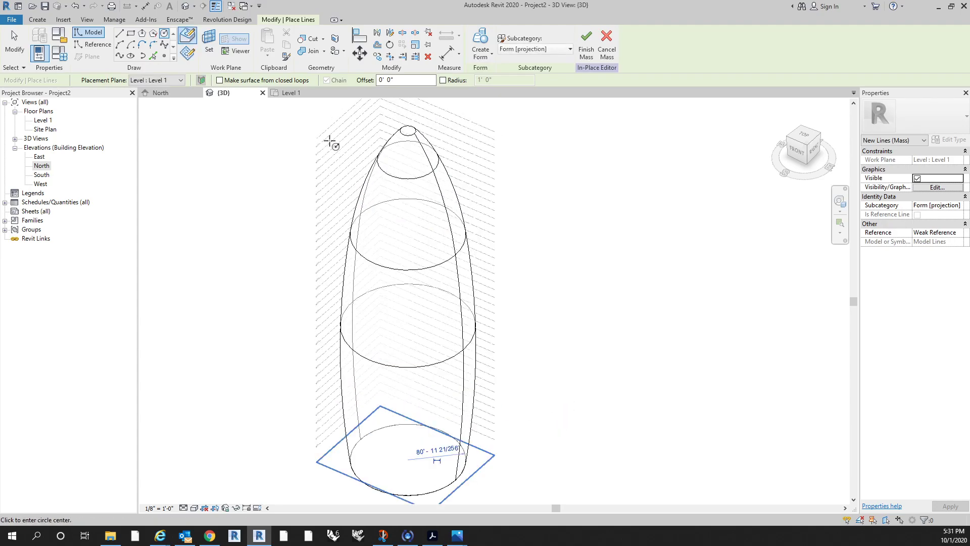
Step: Set the work plane to Level 19 and draw a centered circle out to the form's edge, about 94'-9" in radius
click(209, 43)
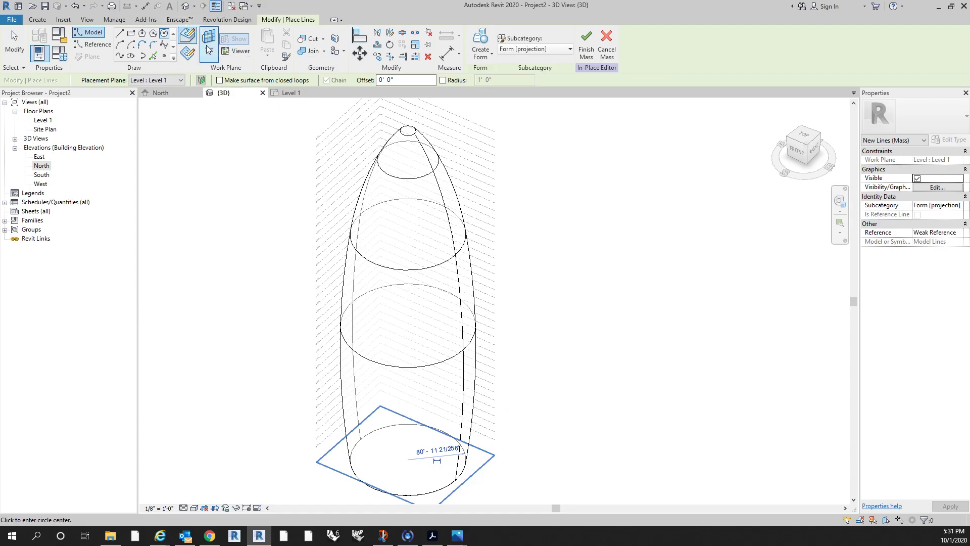
scroll(621, 328, down, 2)
scroll(570, 387, up, 2)
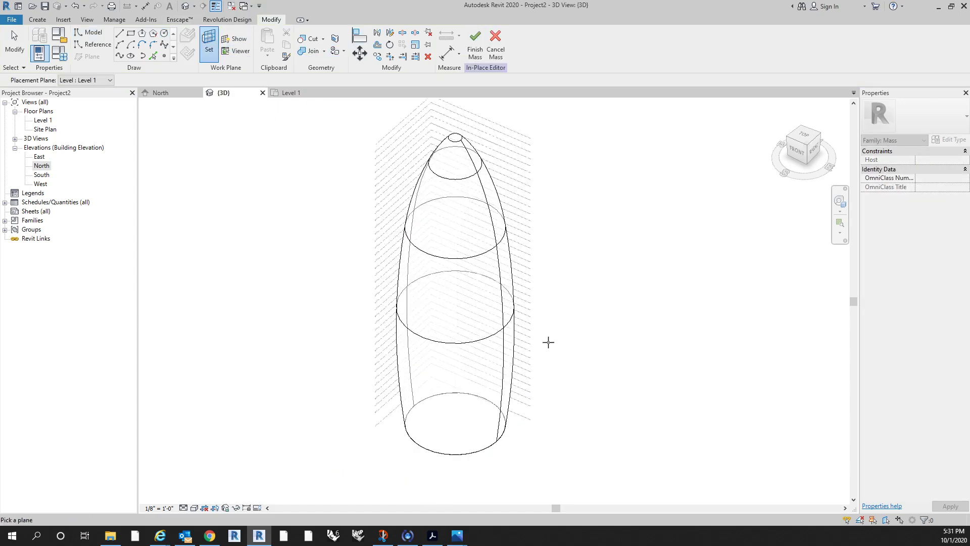
shift+middle_drag(554, 310, 589, 284)
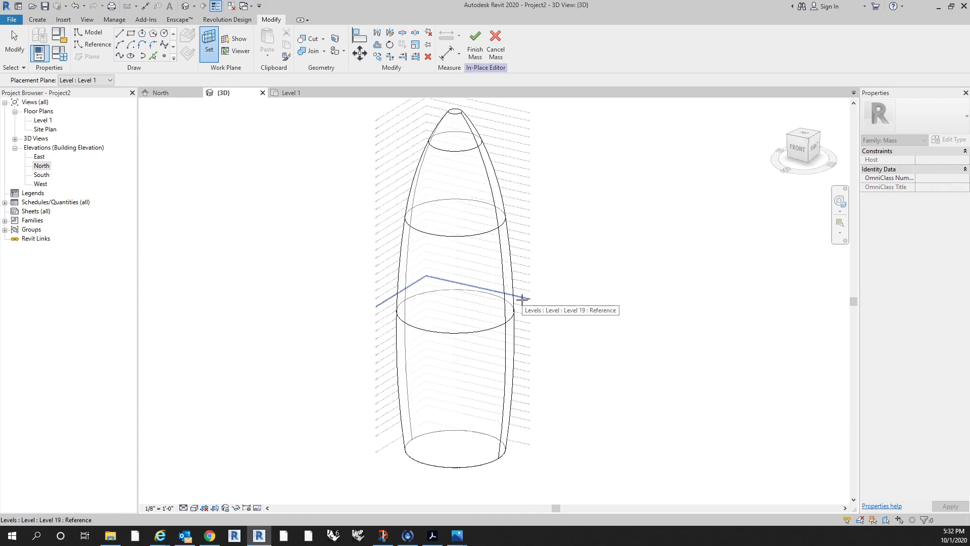
click(522, 298)
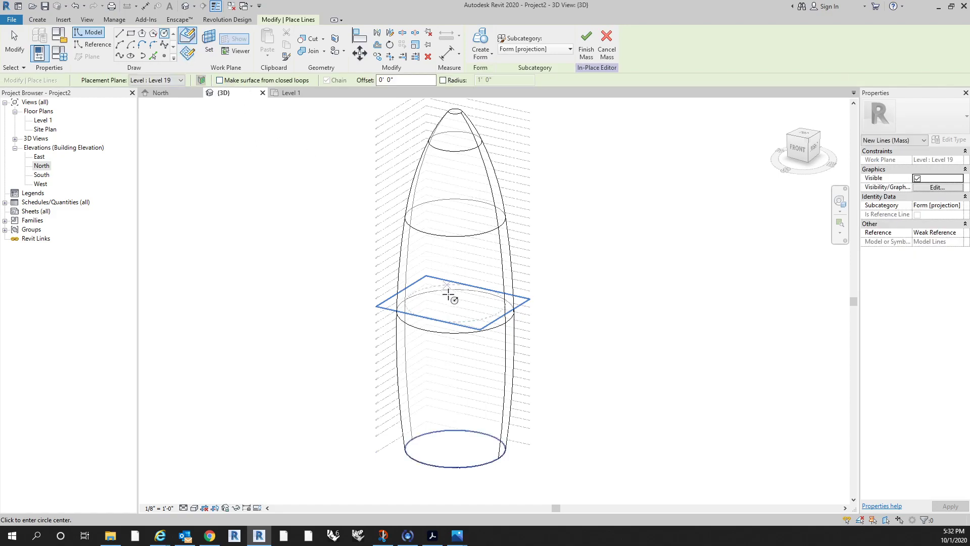
shift+middle_drag(476, 331, 463, 322)
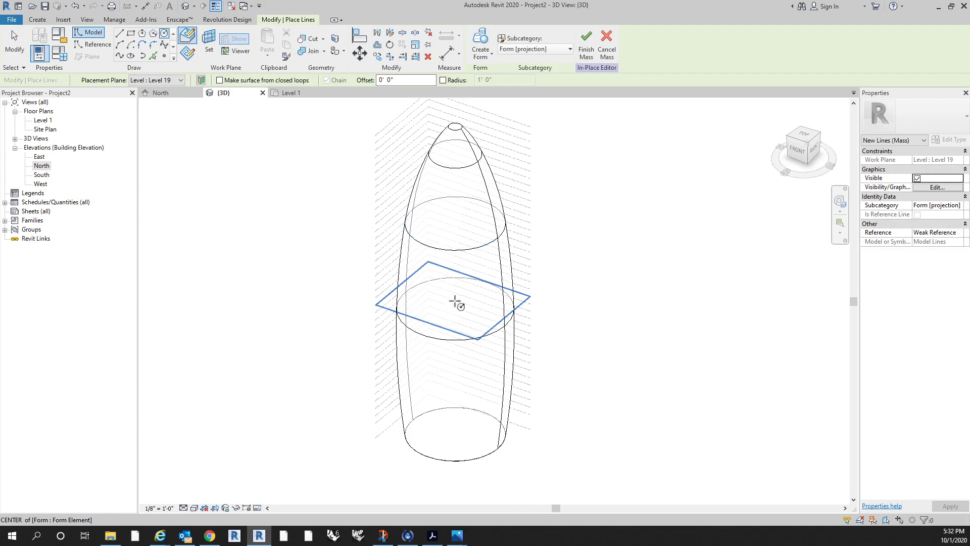
click(455, 302)
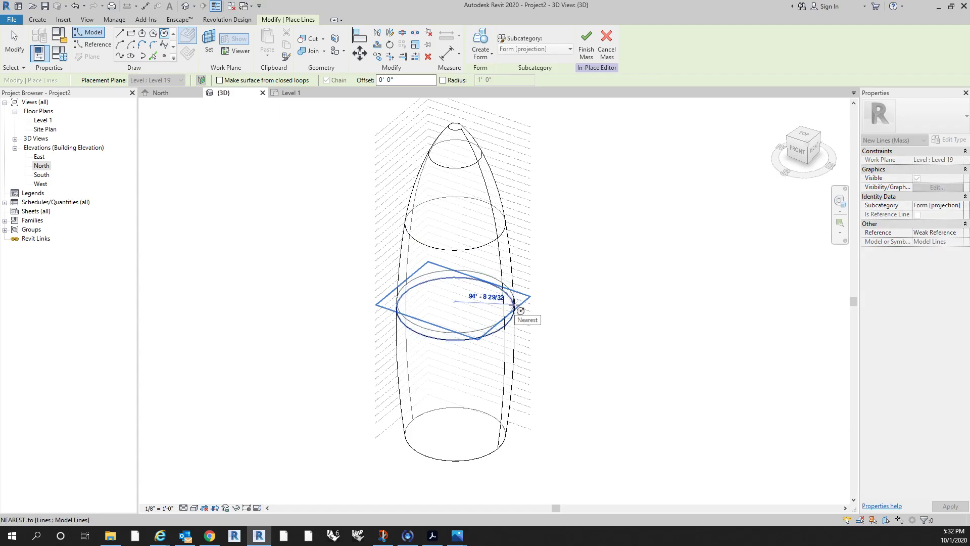
click(514, 304)
shift+middle_drag(557, 329, 321, 180)
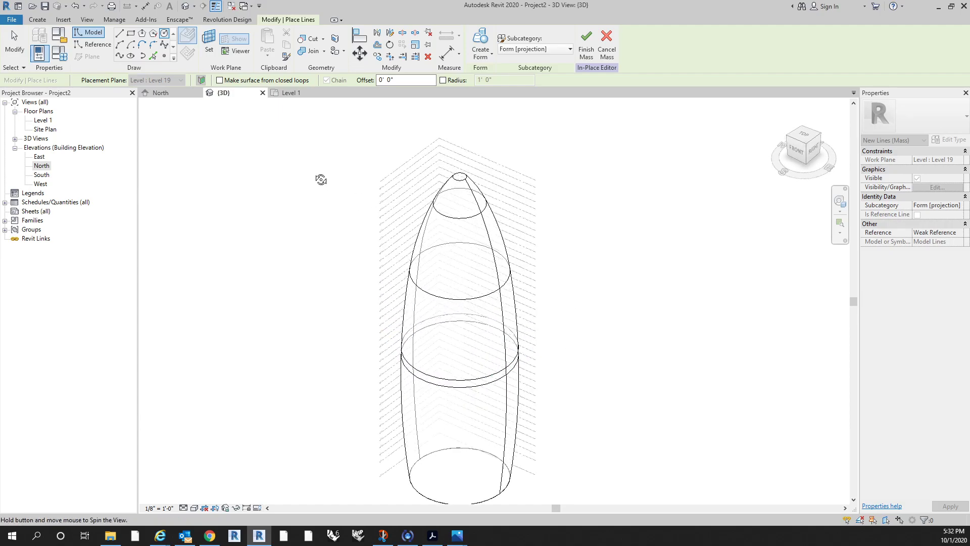
Step: Set the work plane to Level 33 and draw a centered circle out to the form's edge, about 72'-0" in radius
click(212, 46)
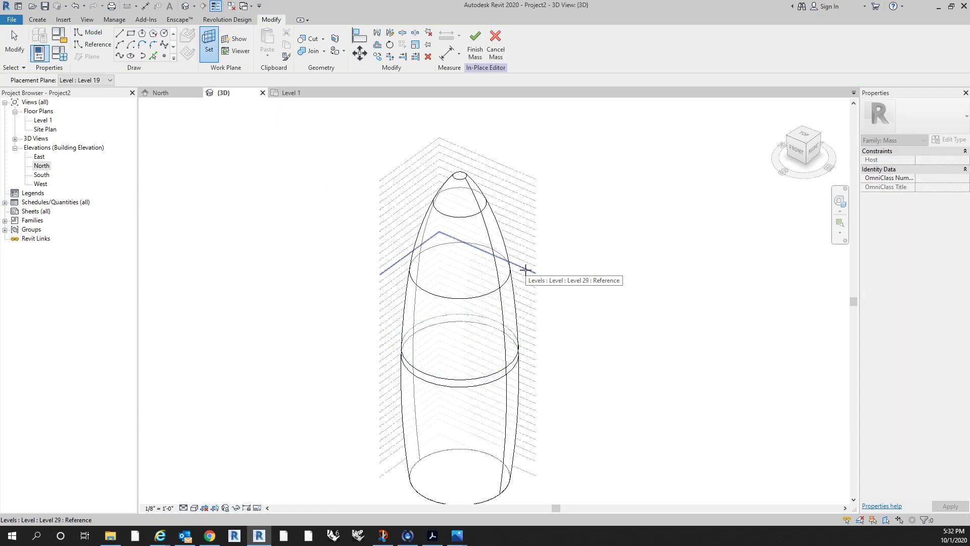
click(526, 237)
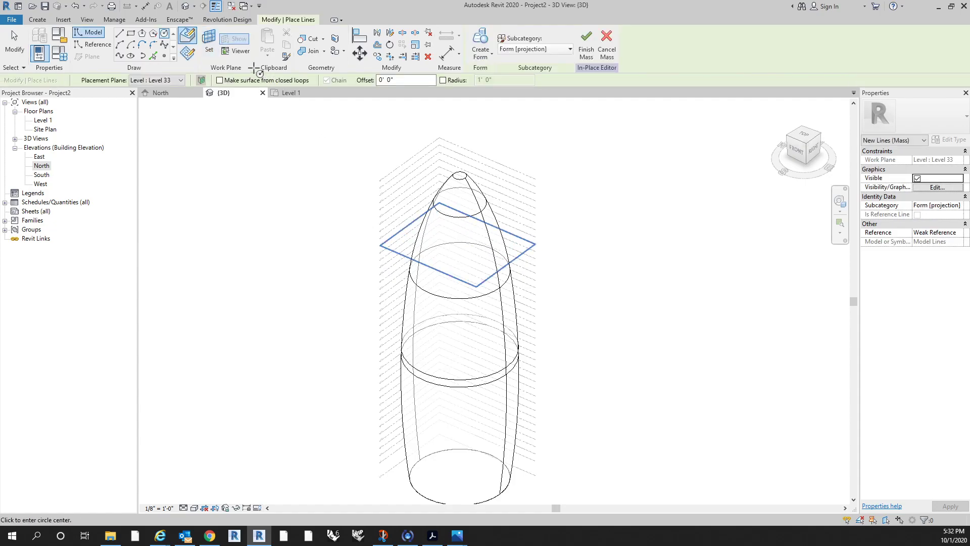
scroll(449, 226, up, 3)
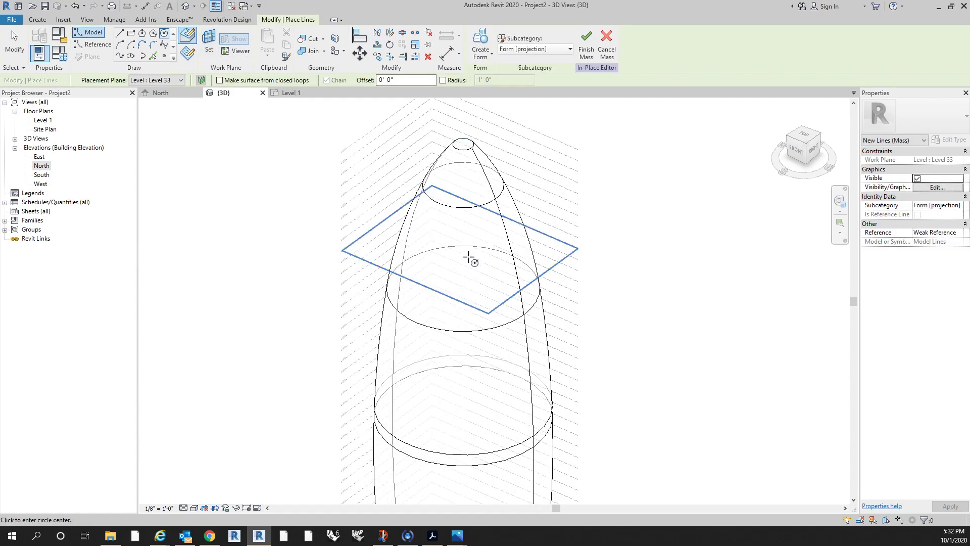
click(462, 250)
click(530, 252)
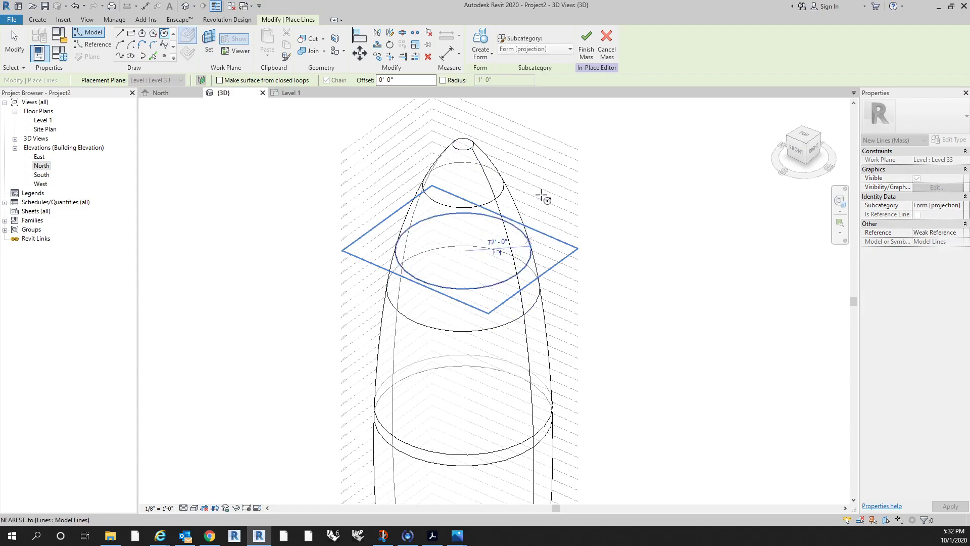
middle_drag(535, 270, 520, 346)
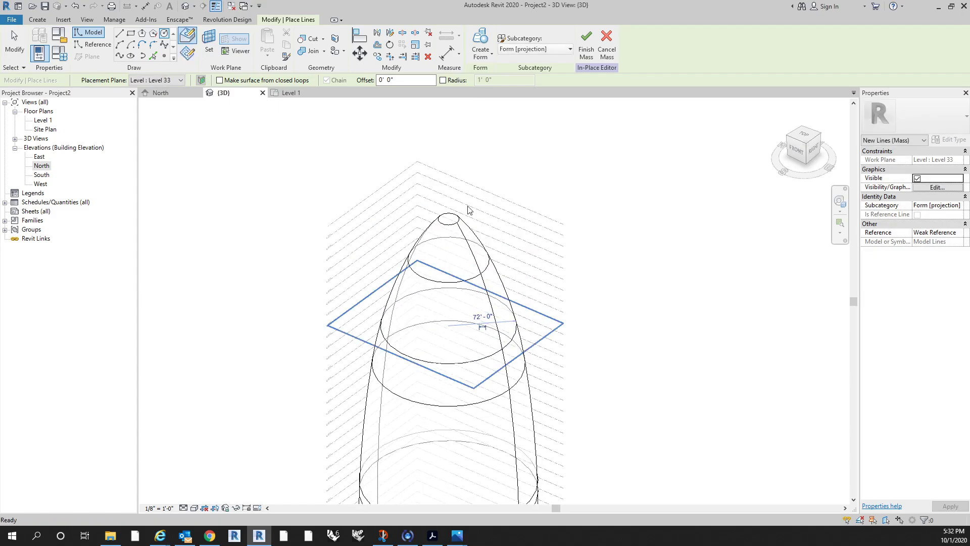
Step: Set the work plane to Level 42 and draw a centered circle near the form's tip, about 18'-6" in radius
click(205, 44)
click(537, 213)
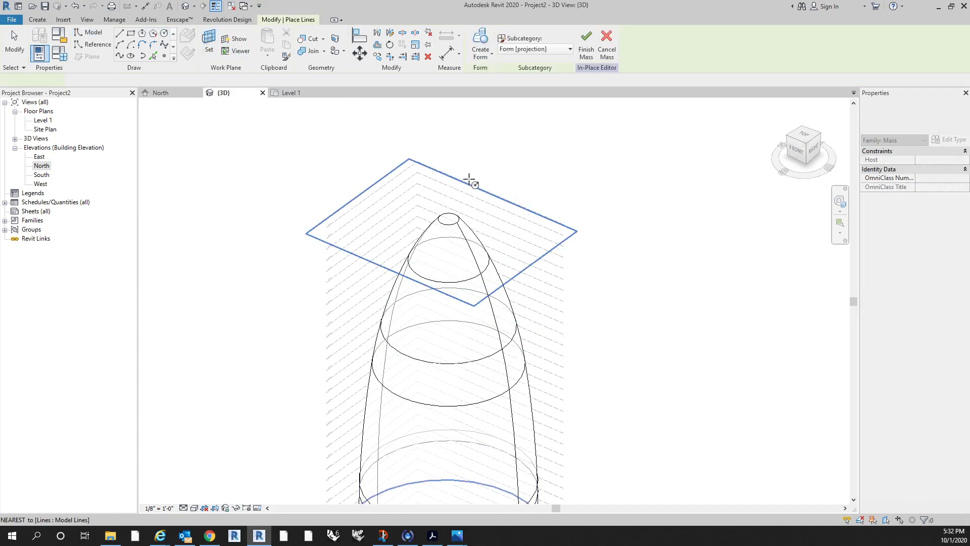
scroll(472, 178, up, 2)
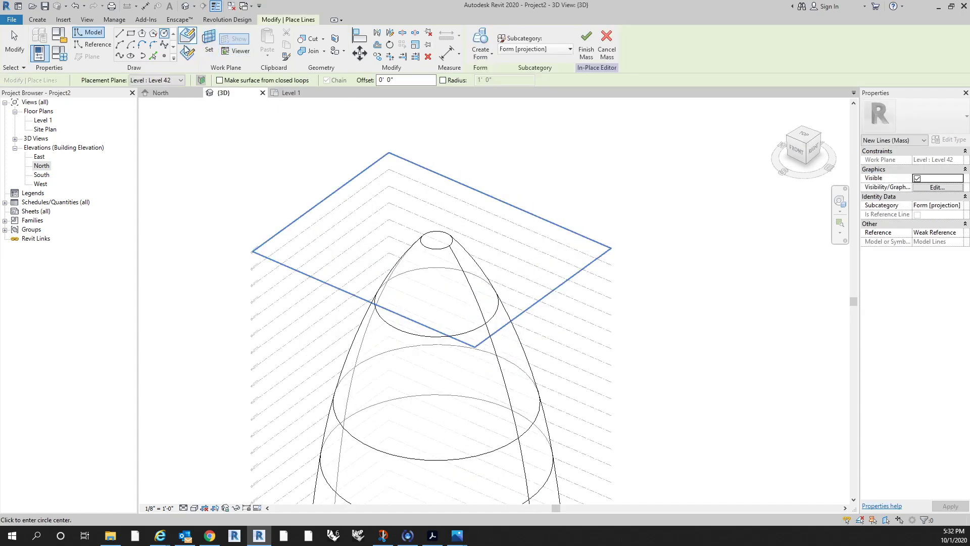
click(436, 253)
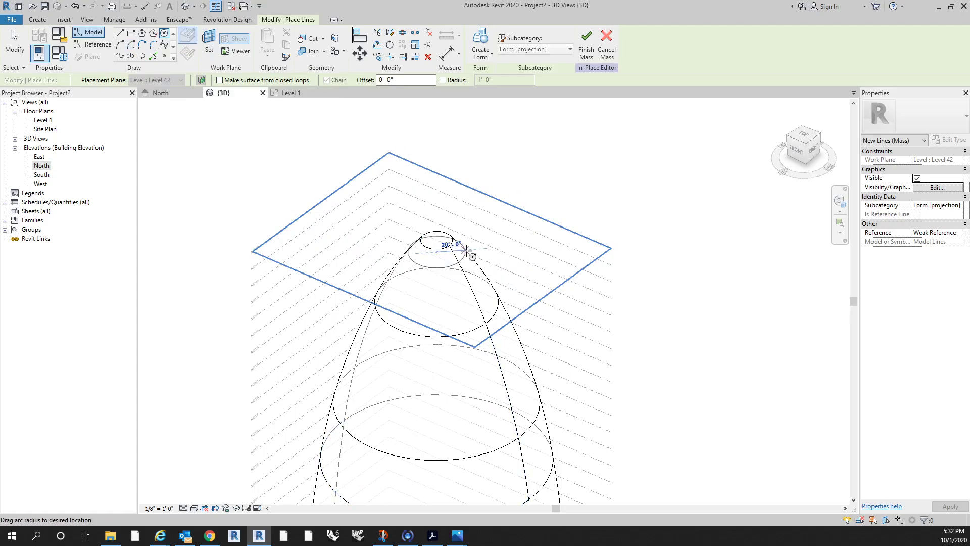
scroll(465, 251, up, 2)
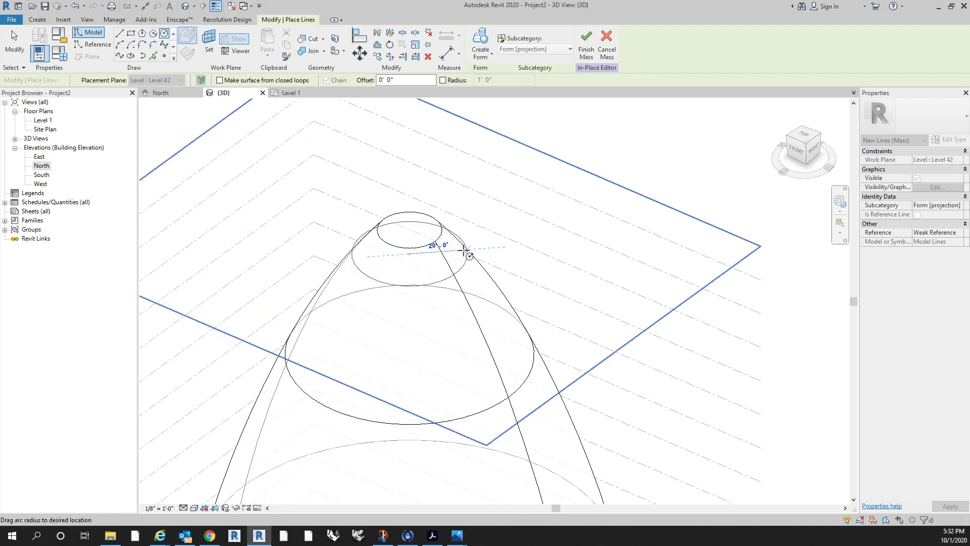
scroll(459, 250, up, 3)
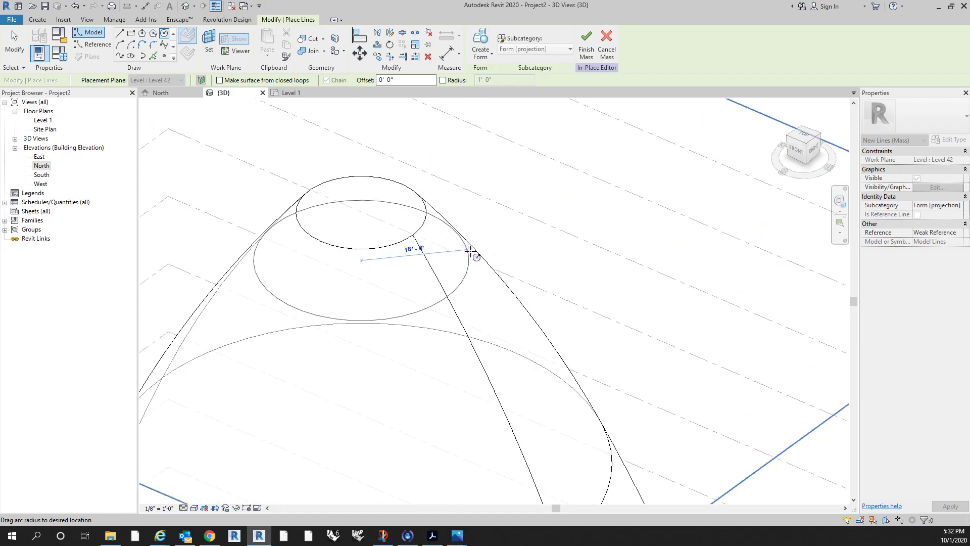
click(471, 252)
key(Escape)
key(Escape)
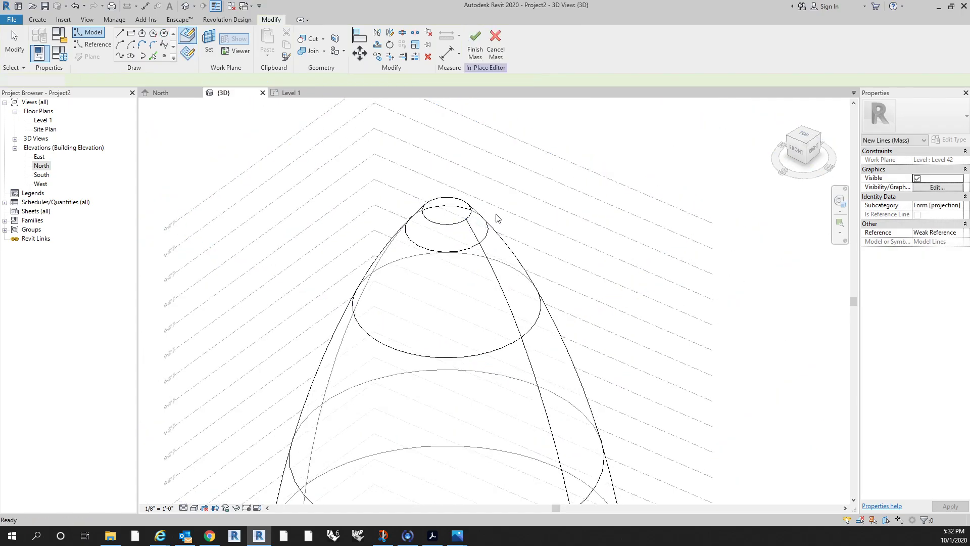
Step: Create a form from the four circles on Levels 1, 19, 33 and 42
scroll(592, 258, down, 4)
middle_drag(592, 258, 587, 226)
scroll(587, 226, down, 2)
middle_drag(562, 411, 524, 430)
click(508, 410)
click(539, 442)
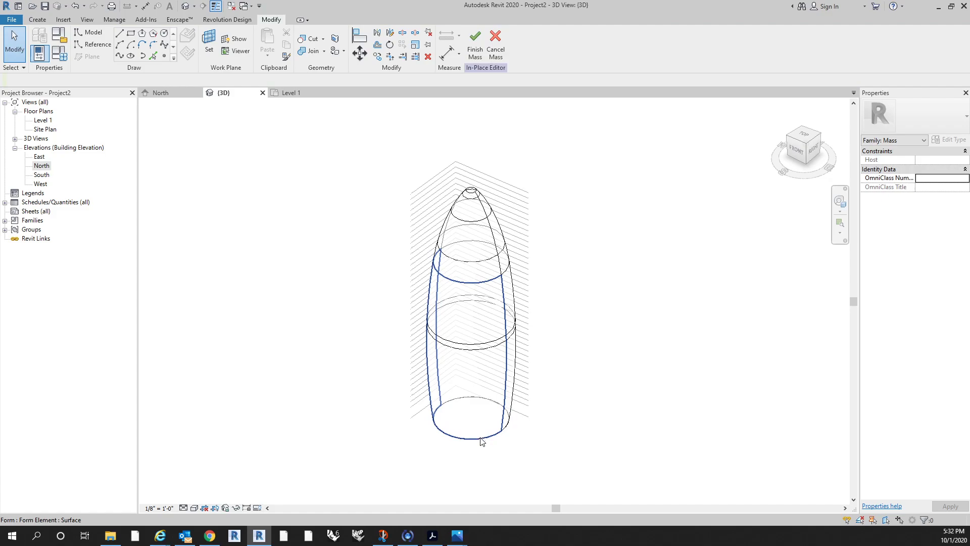
click(485, 408)
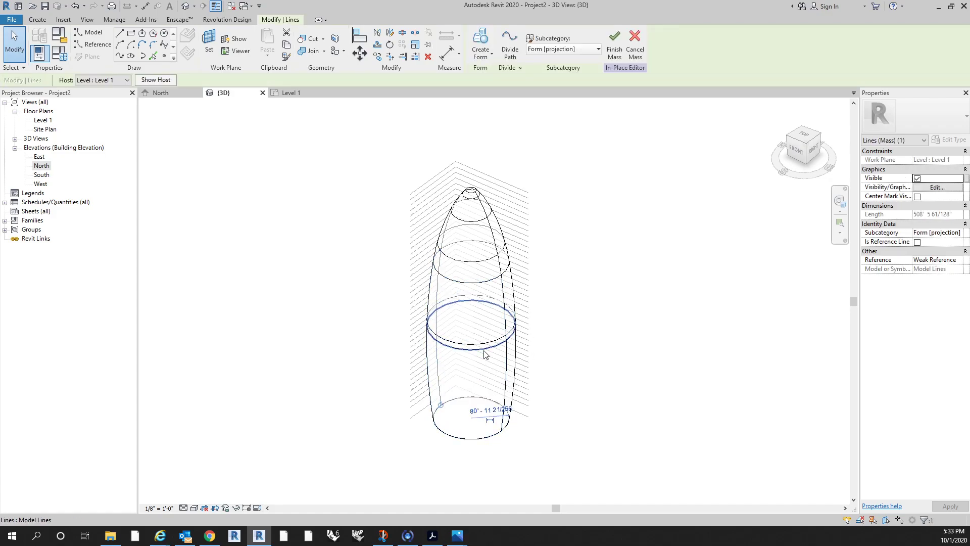
click(484, 343)
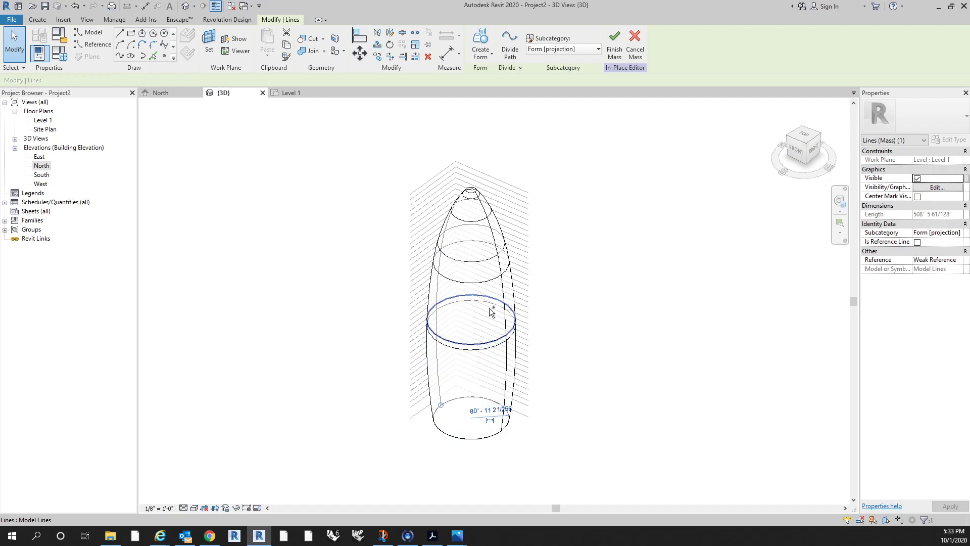
ctrl+click(487, 261)
ctrl+click(472, 197)
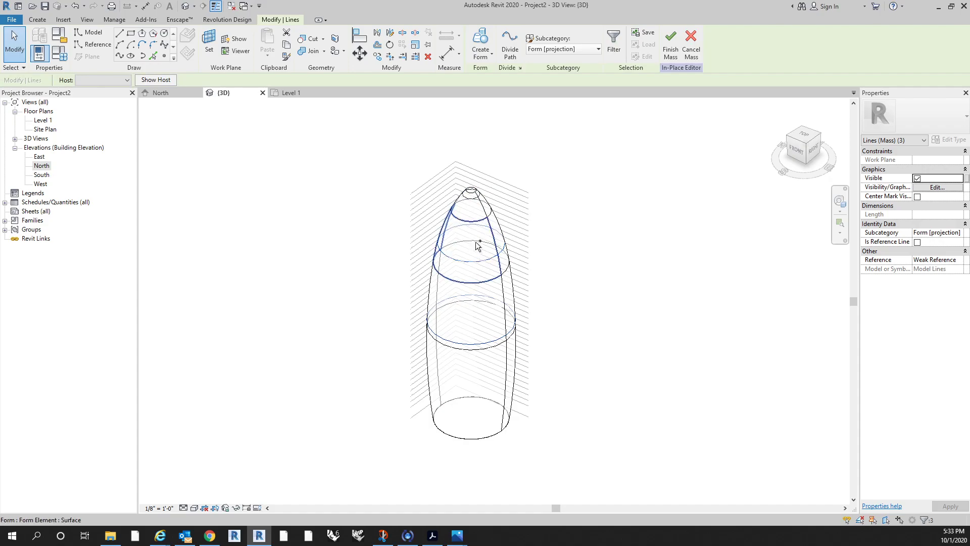
ctrl+click(468, 200)
shift+middle_drag(663, 389, 632, 365)
click(482, 41)
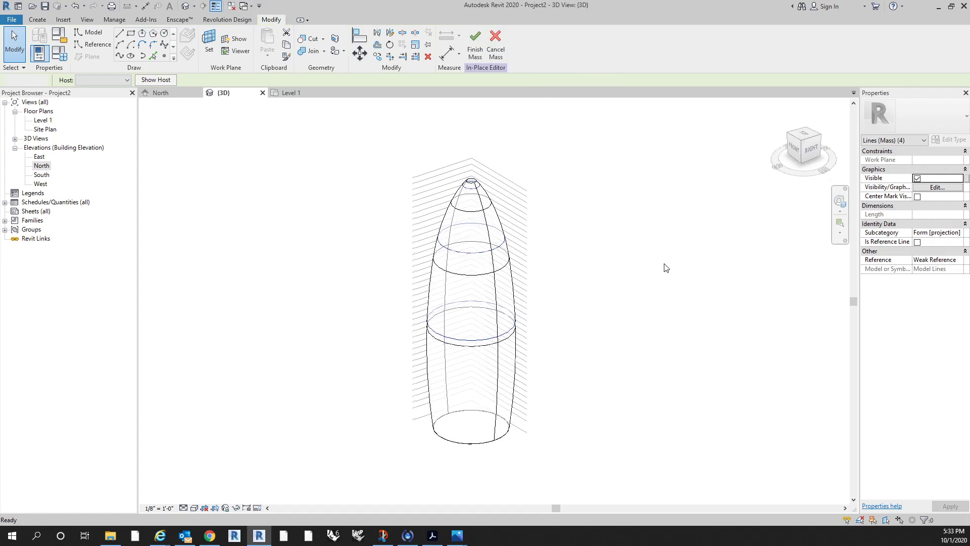
Step: Delete the original form, selecting it where its tip rises above the newly created one
shift+middle_drag(577, 311, 600, 315)
scroll(471, 181, up, 5)
shift+middle_drag(622, 251, 661, 204)
scroll(483, 157, up, 5)
shift+middle_drag(560, 160, 573, 142)
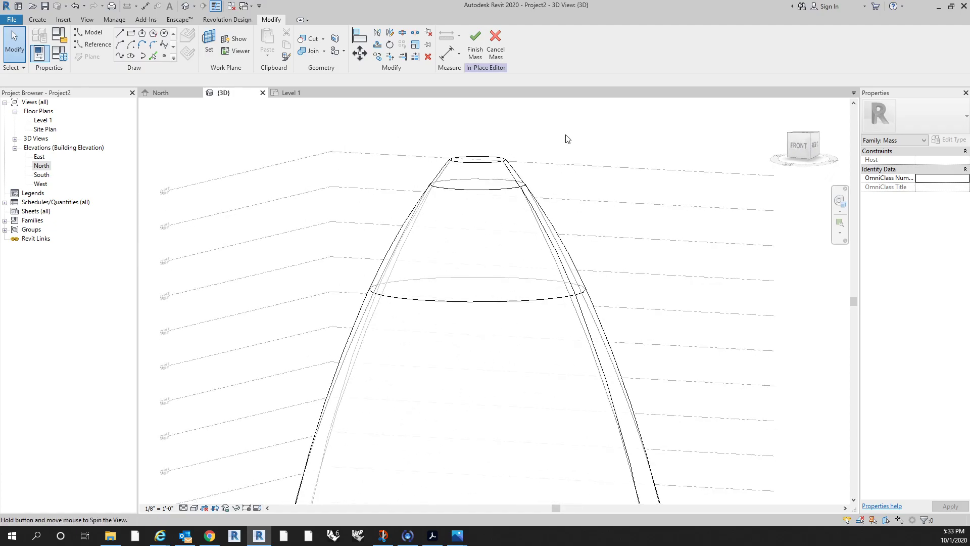
drag(548, 120, 483, 173)
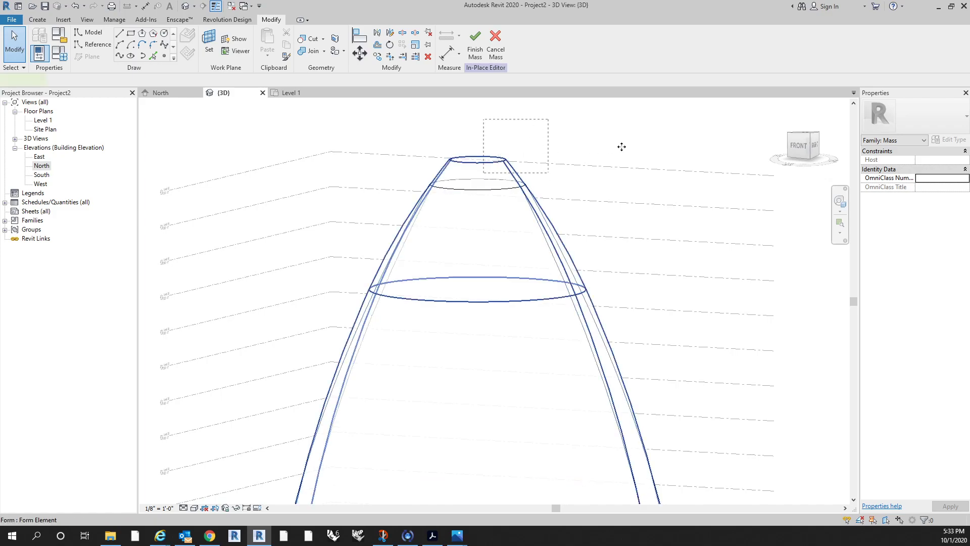
key(Delete)
scroll(614, 149, down, 8)
shift+middle_drag(687, 236, 565, 288)
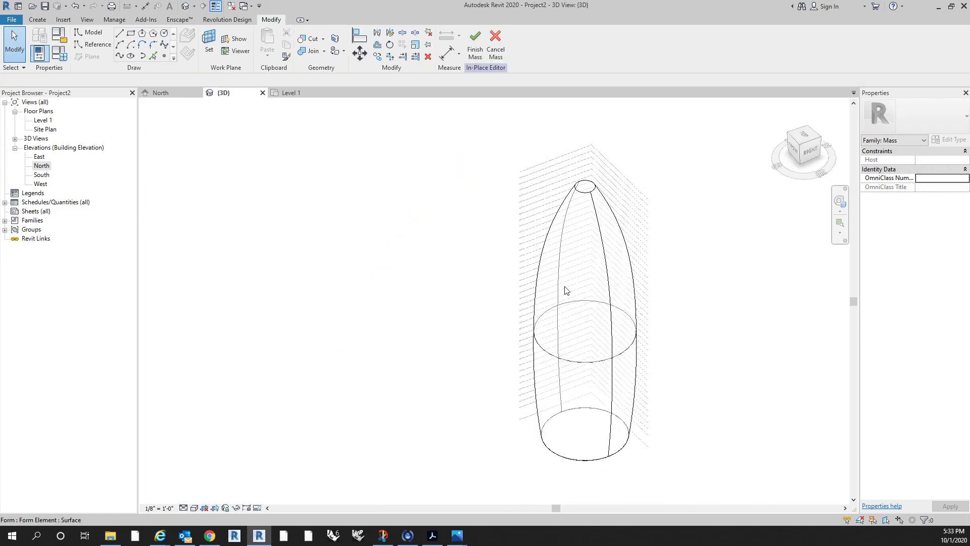
Step: Inspect the surfaces of the remaining form and finish the in-place mass
click(615, 314)
shift+middle_drag(628, 346, 723, 279)
click(598, 284)
click(749, 311)
shift+middle_drag(749, 311, 581, 262)
click(476, 49)
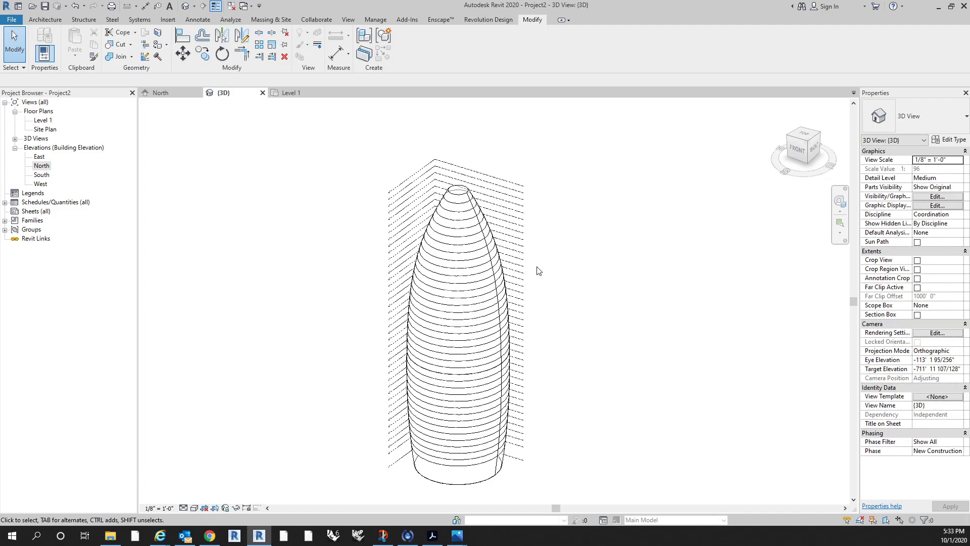
shift+middle_drag(553, 354, 539, 331)
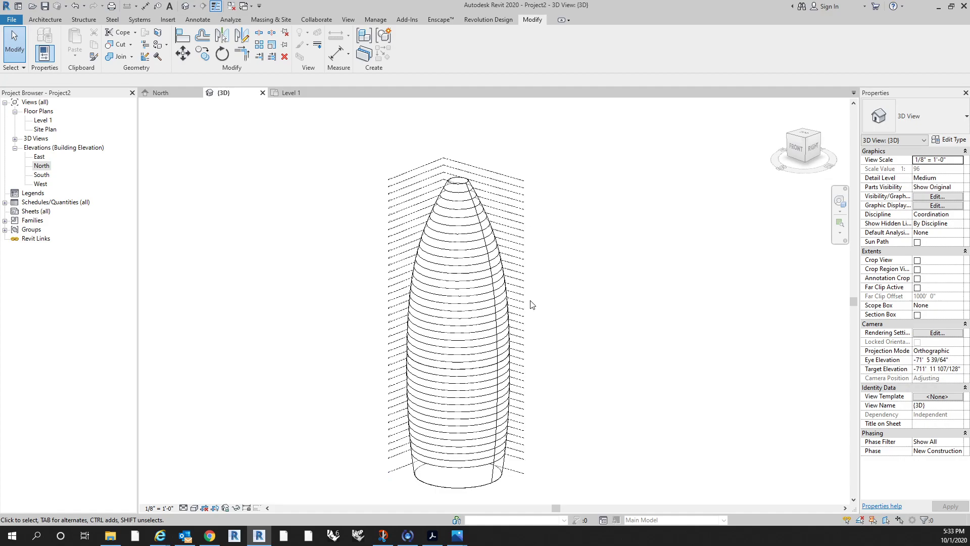
middle_drag(352, 255, 353, 250)
scroll(346, 246, down, 1)
shift+middle_drag(358, 300, 354, 316)
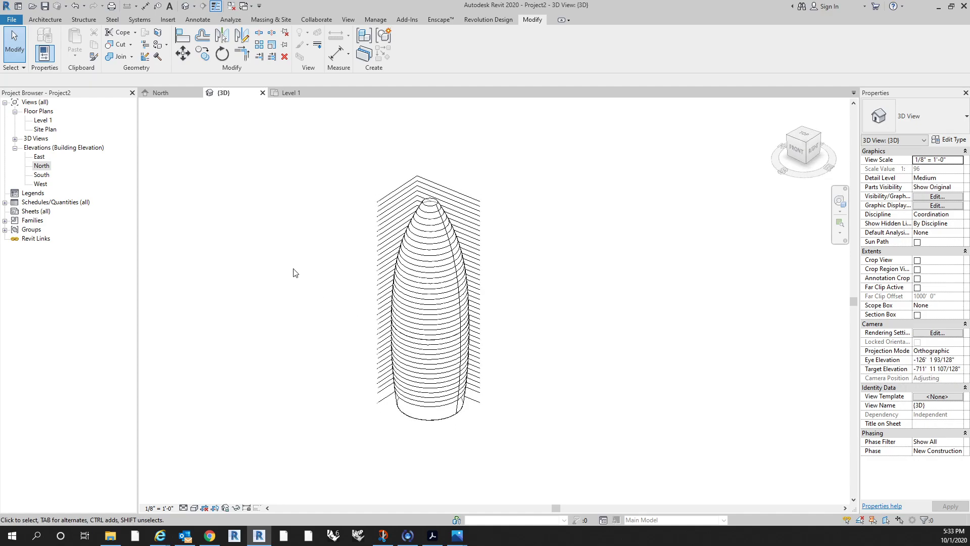
Step: In the Level 1 plan, place a perspective camera southeast of the tower, aimed through it to a target on the northwest side
click(49, 121)
double_click(50, 121)
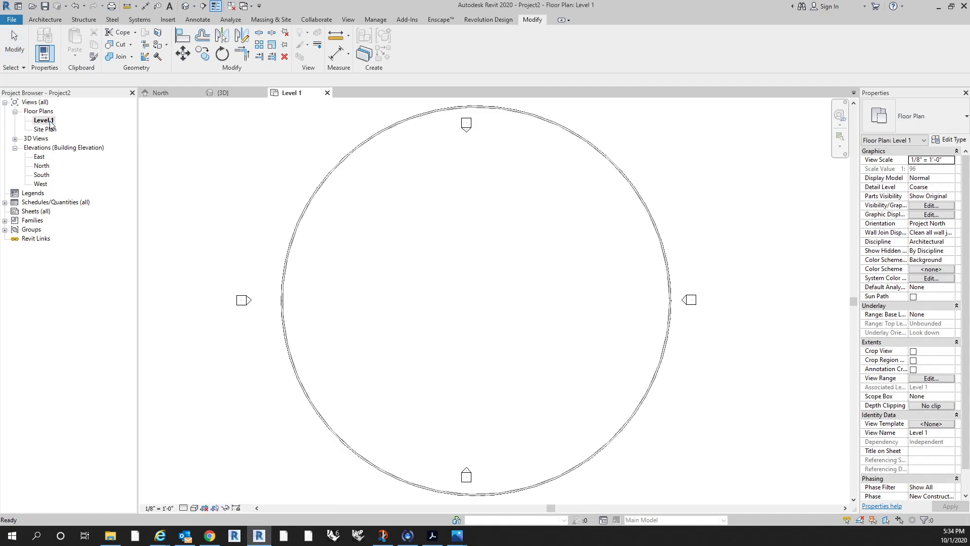
scroll(429, 271, down, 5)
scroll(414, 260, up, 1)
click(348, 20)
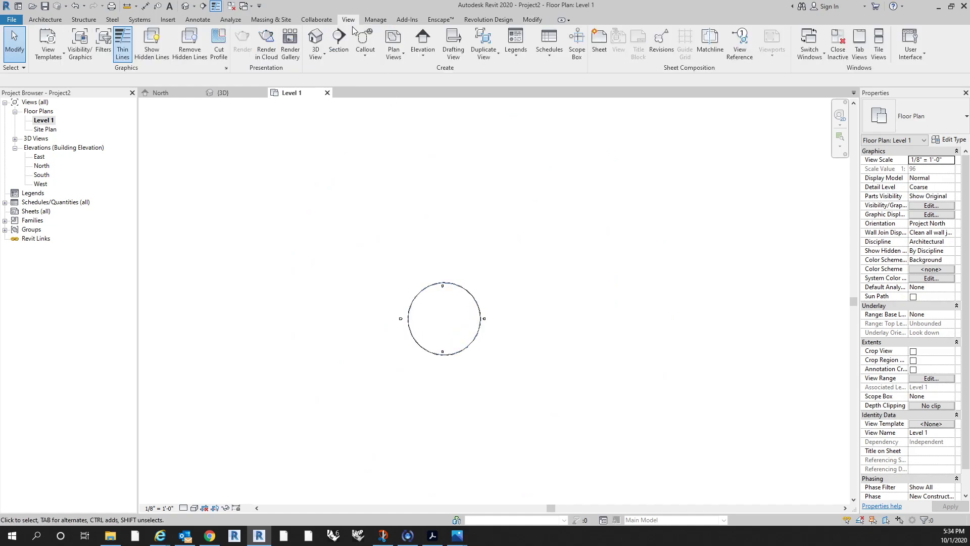
click(323, 56)
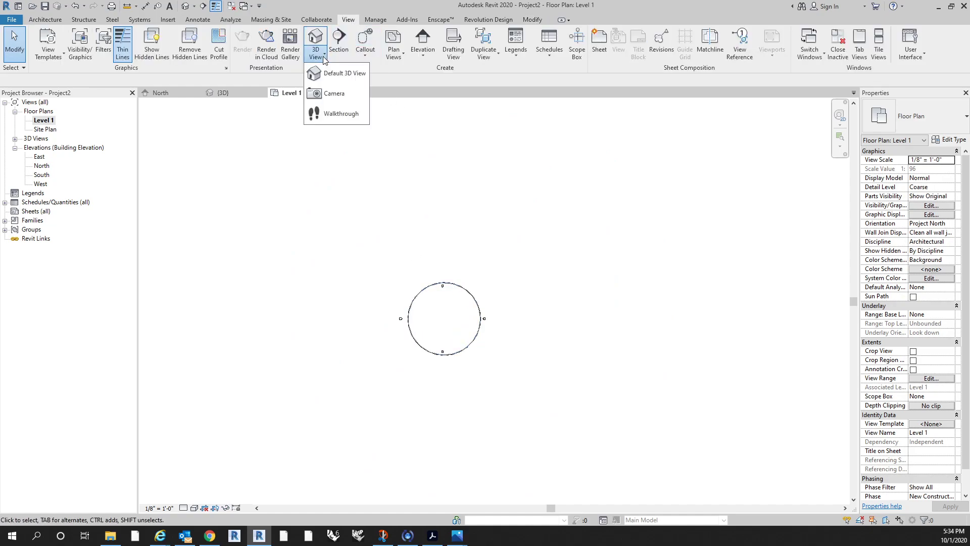
click(334, 94)
scroll(507, 288, down, 2)
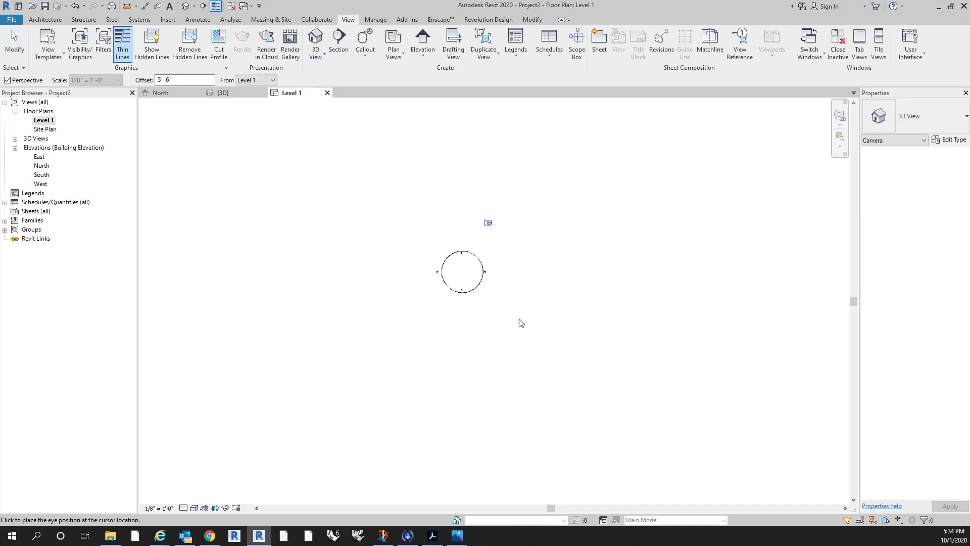
click(543, 379)
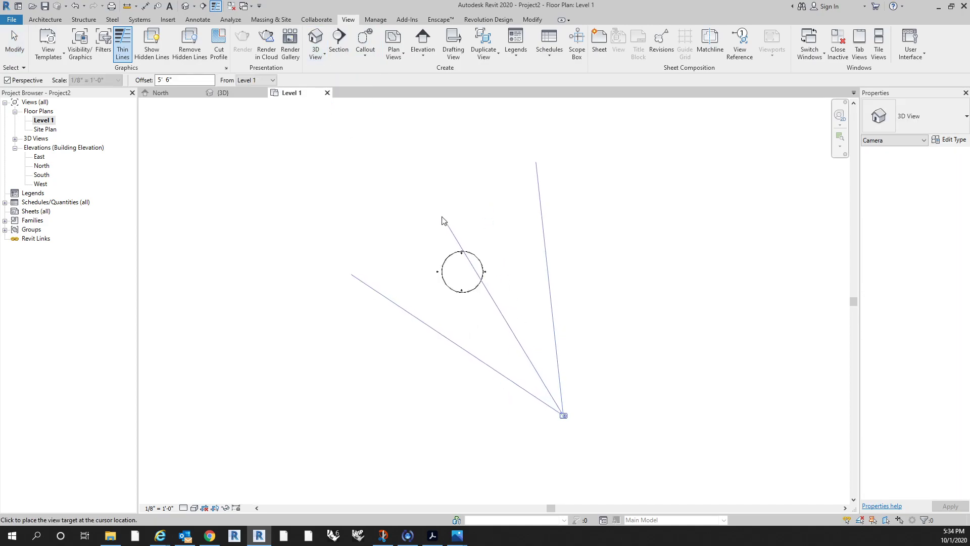
click(426, 219)
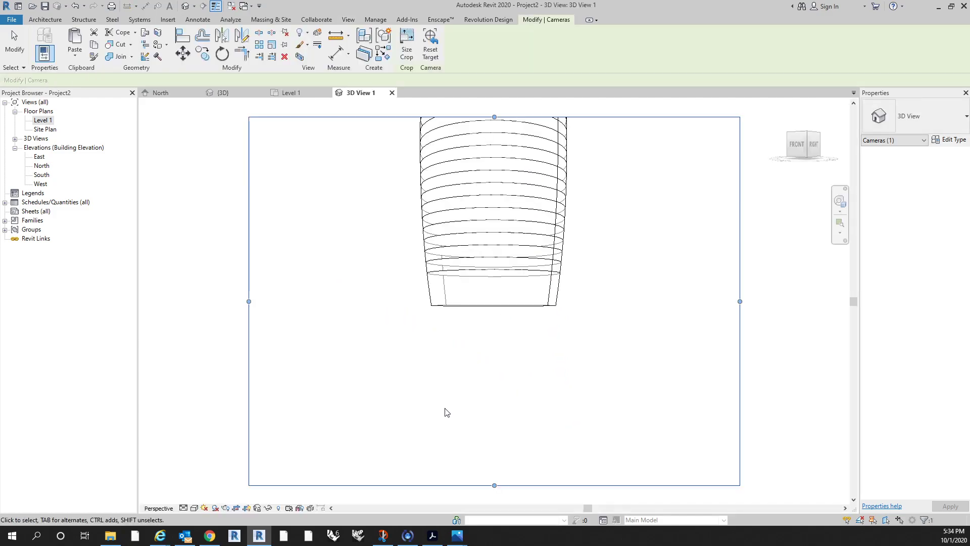
Step: Resize the camera view's crop region vertically so it frames the whole tower from base to tip with a small margin
scroll(447, 407, down, 3)
drag(495, 429, 496, 362)
drag(471, 194, 468, 101)
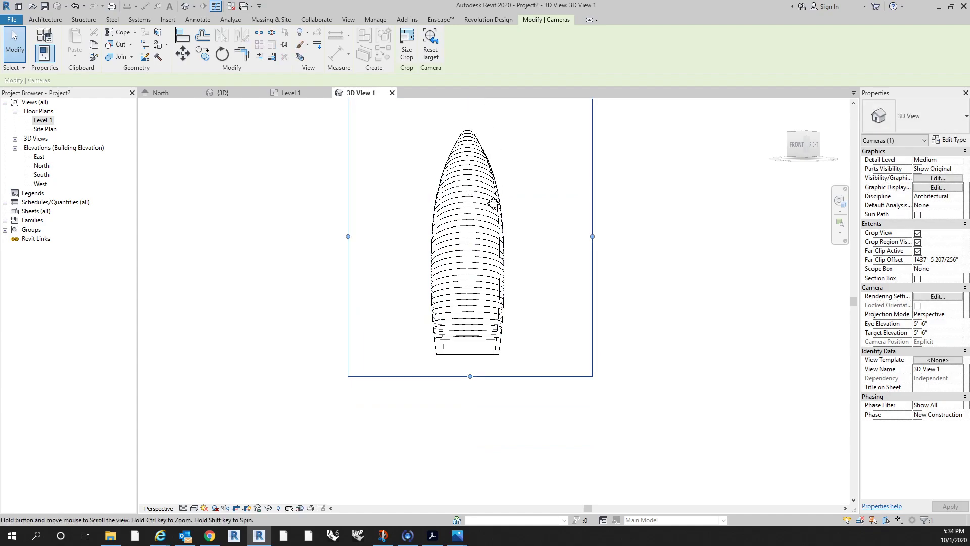
middle_drag(495, 200, 485, 257)
drag(460, 155, 461, 169)
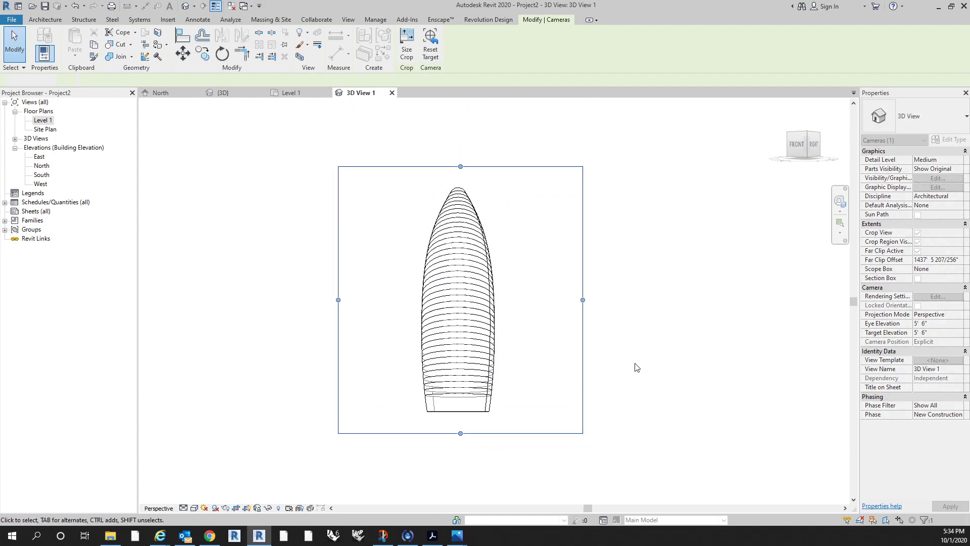
click(641, 351)
click(479, 434)
drag(460, 433, 465, 422)
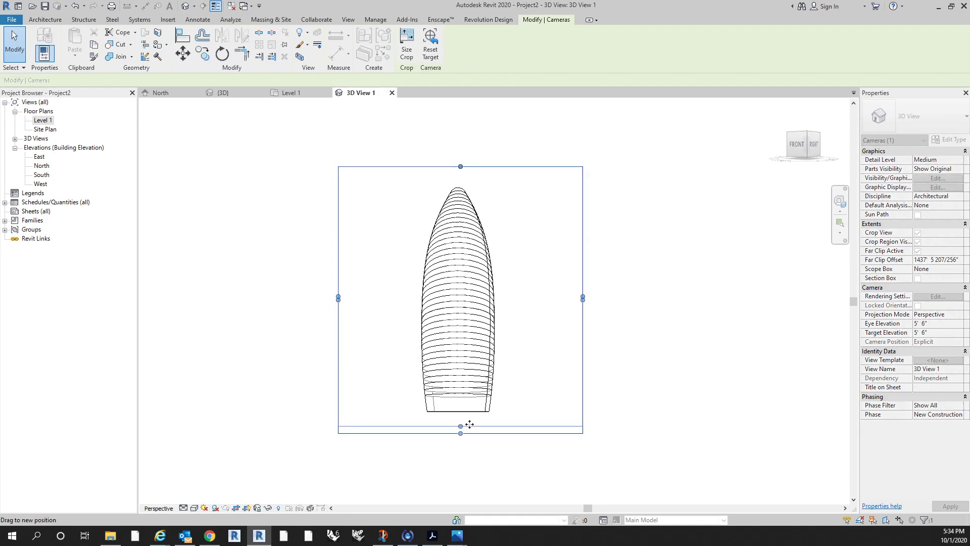
click(472, 453)
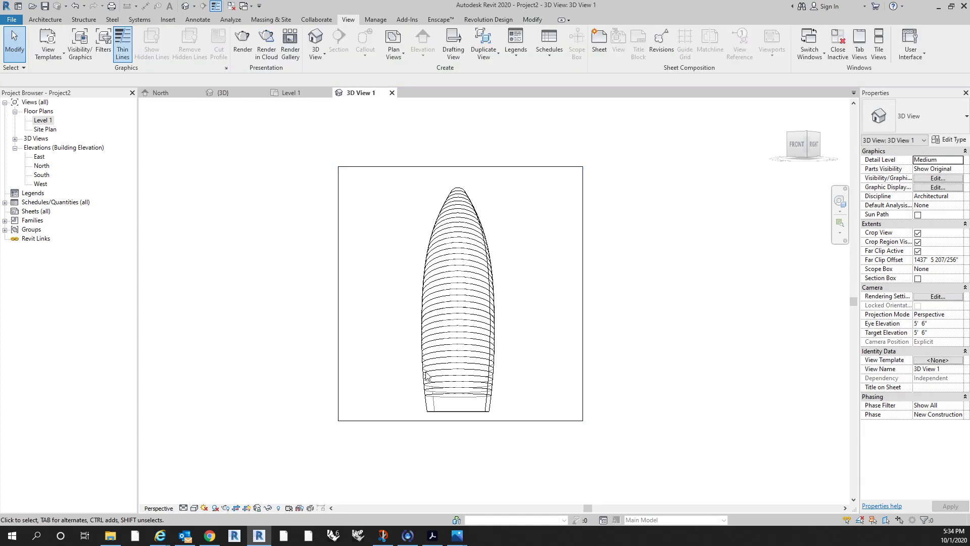
Step: Return to the Level 1 plan, expand the list of 3D views and reopen 3D View 1
double_click(45, 121)
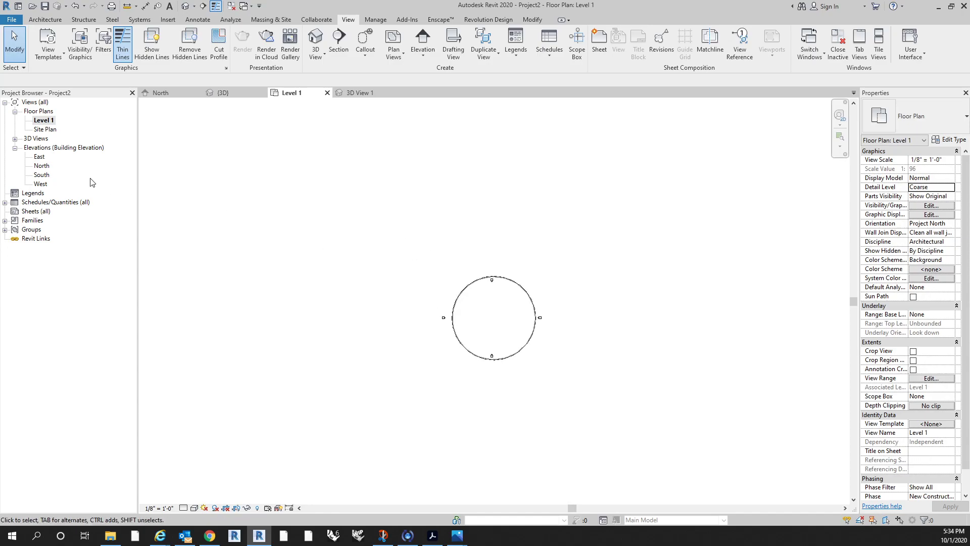
click(14, 139)
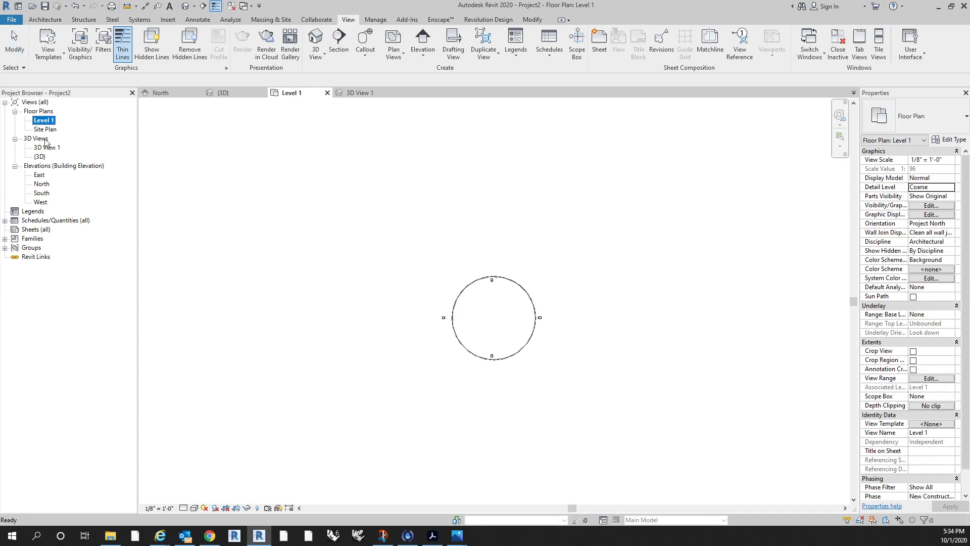
right_click(49, 148)
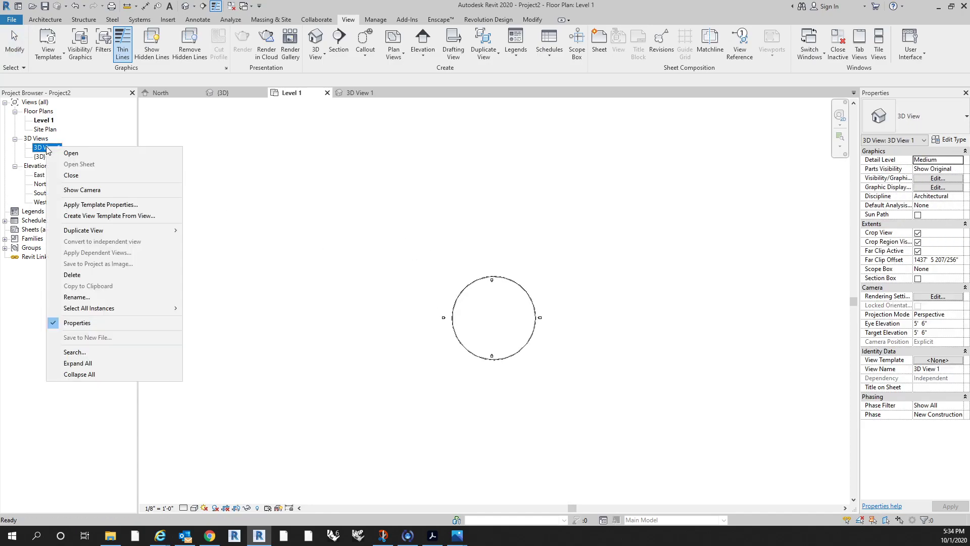
click(99, 138)
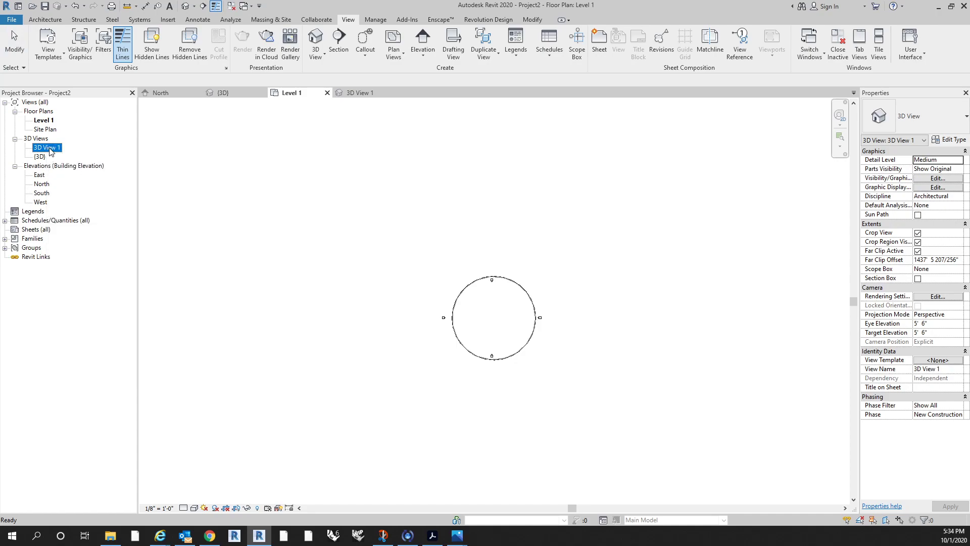
click(50, 145)
click(50, 146)
click(92, 147)
double_click(58, 147)
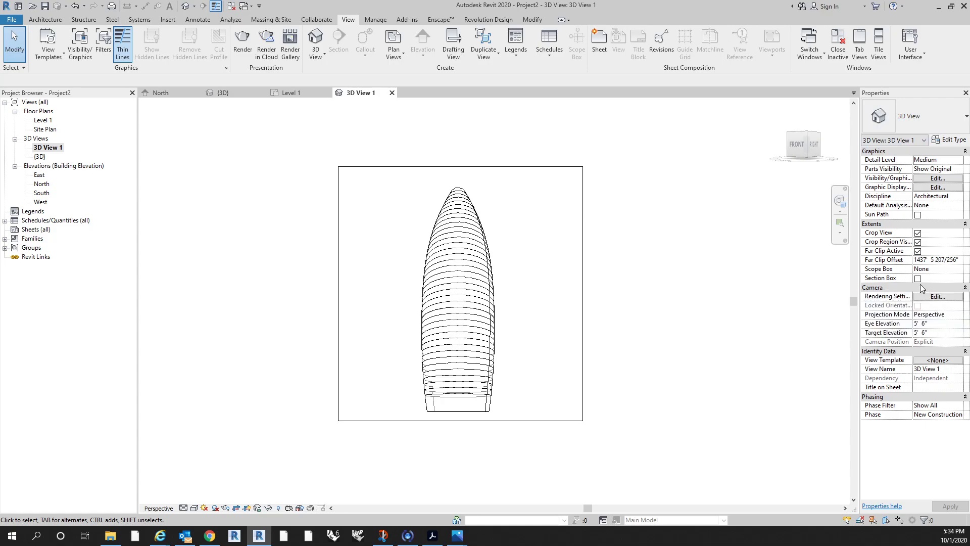
Step: Enable the section box in the {3D} view and move its south face inward to slice vertically through the tower
click(185, 7)
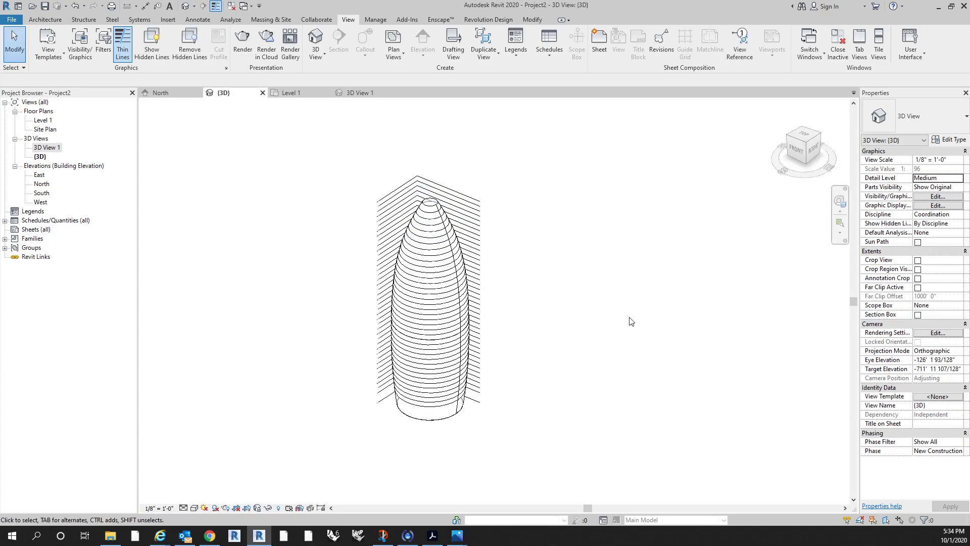
click(918, 315)
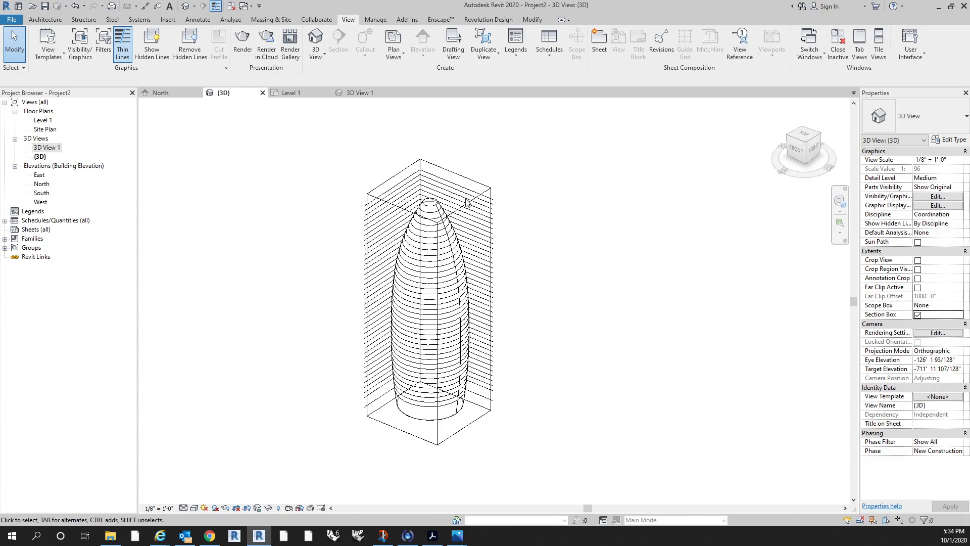
click(489, 189)
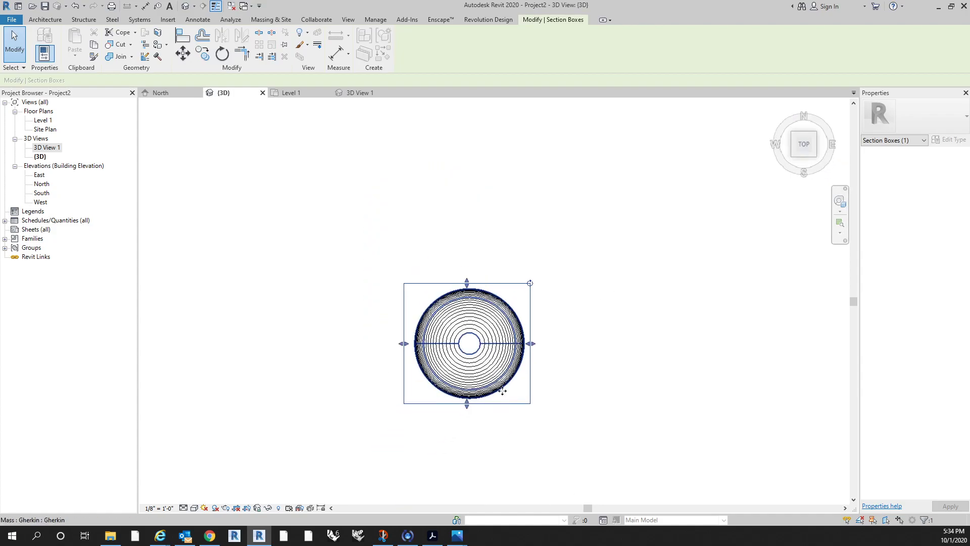
drag(496, 353, 500, 305)
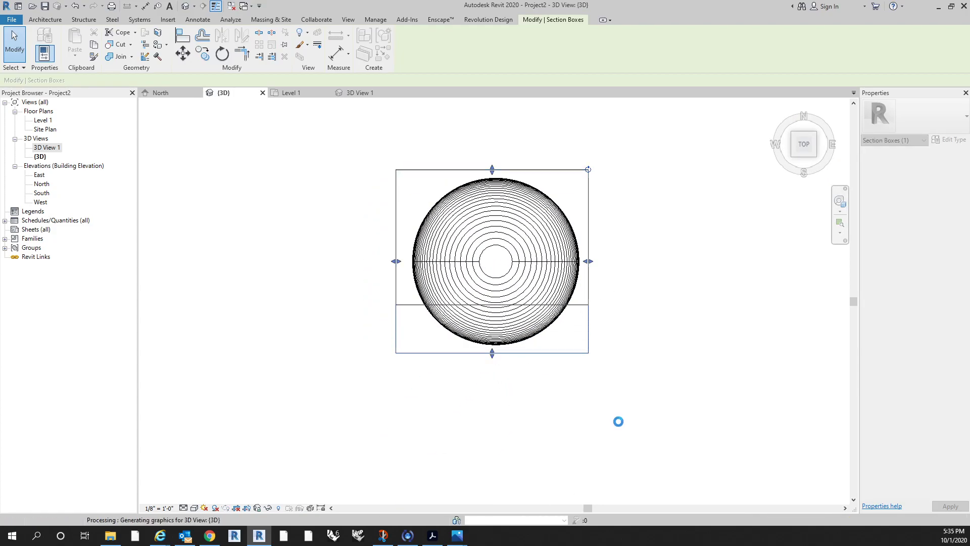
shift+middle_drag(626, 439, 562, 388)
shift+middle_drag(702, 337, 721, 300)
click(702, 404)
scroll(701, 404, down, 1)
shift+middle_drag(736, 372, 714, 414)
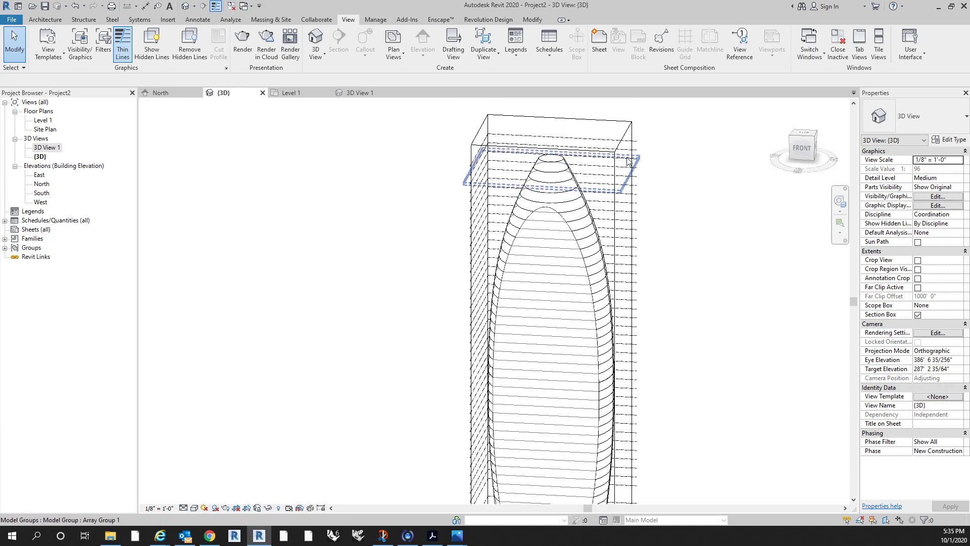
Step: Lower the top face of the {3D} view's section box to cut off the tower's tip
click(626, 126)
click(625, 127)
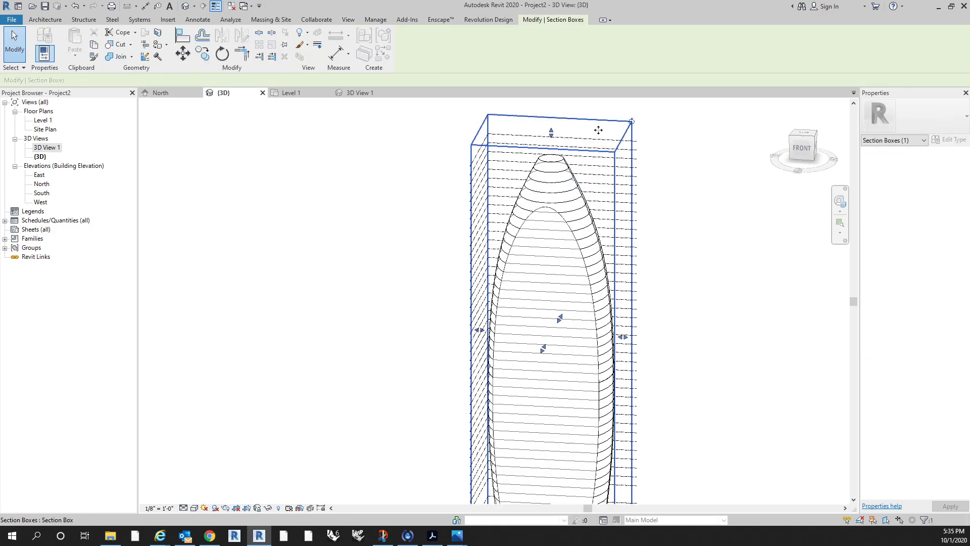
drag(551, 132, 714, 210)
shift+middle_drag(660, 258, 633, 303)
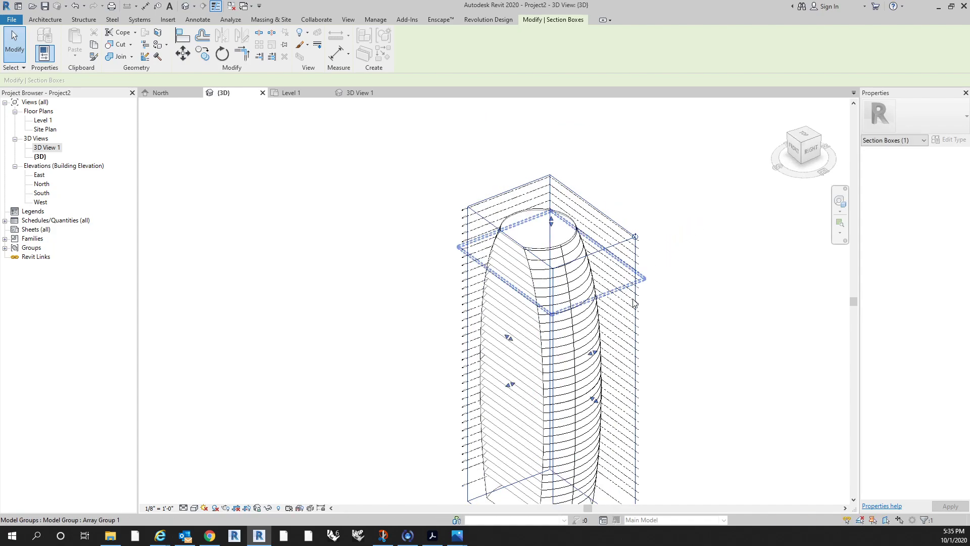
shift+middle_drag(650, 245, 636, 192)
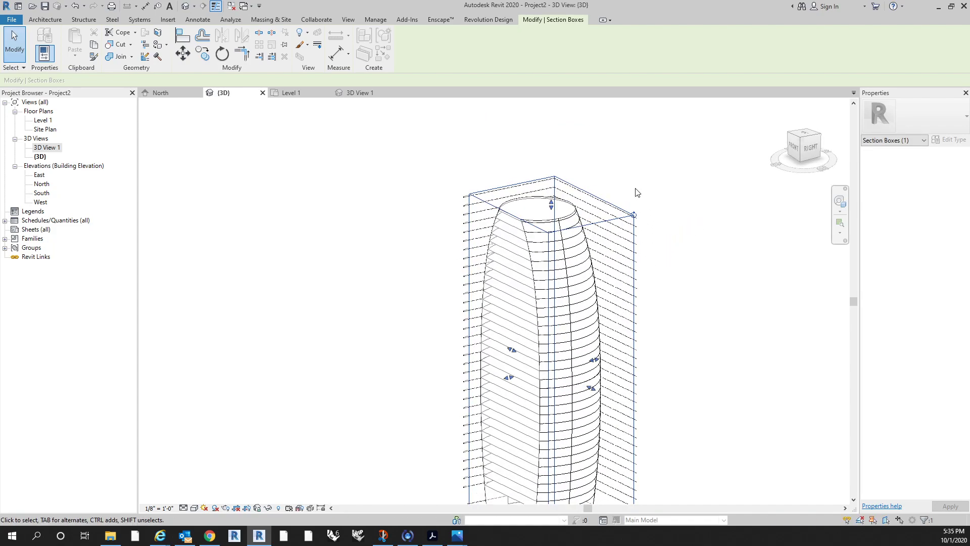
scroll(652, 234, down, 4)
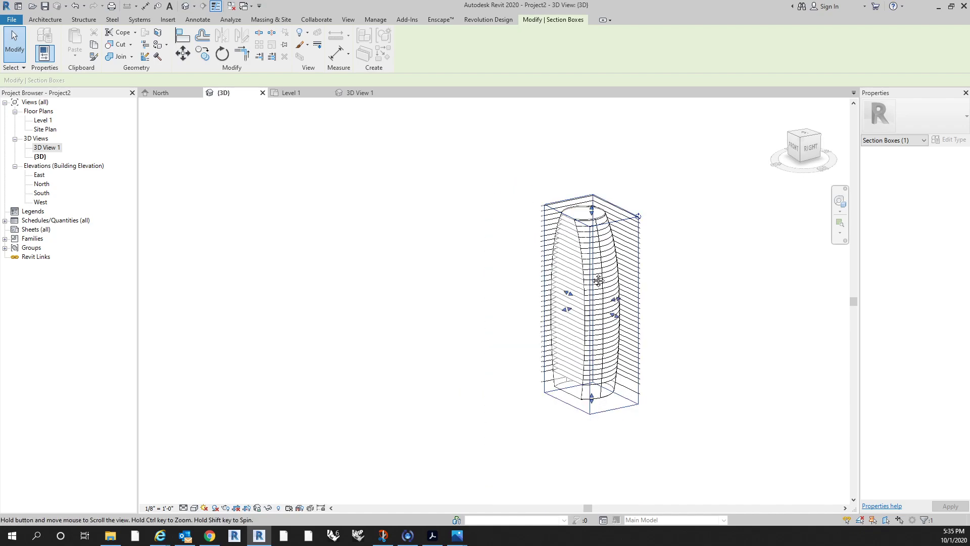
middle_drag(656, 237, 594, 247)
mouse_move(652, 335)
shift+middle_down()
mouse_move(660, 325)
mouse_move(658, 337)
shift+middle_up()
click(661, 326)
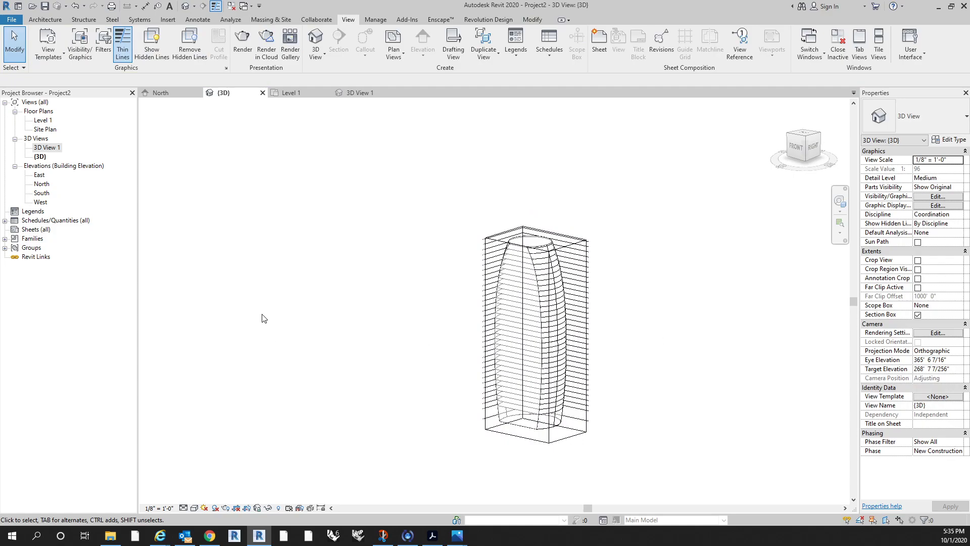
Step: Enable the section box in 3D View 1 and move its front face slightly inward to slice into the tower
click(53, 148)
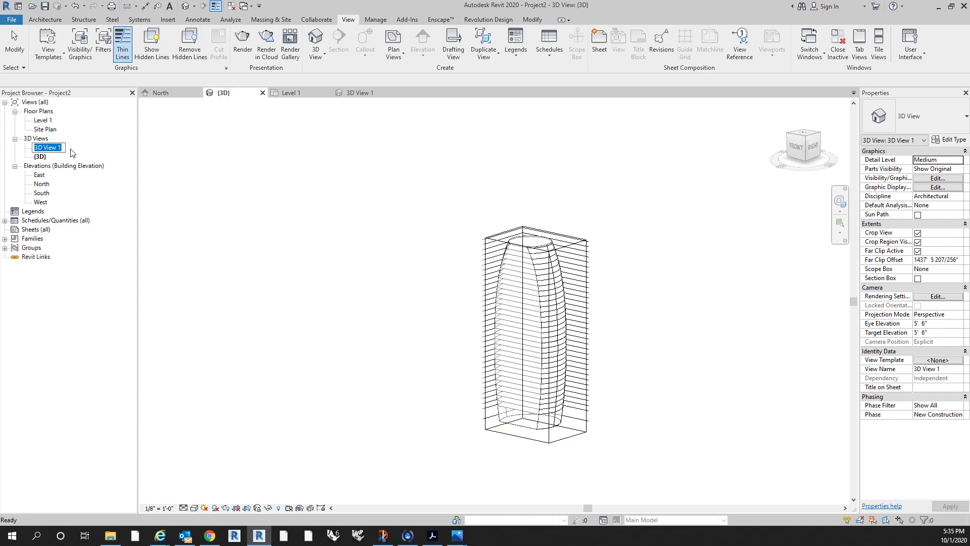
double_click(53, 149)
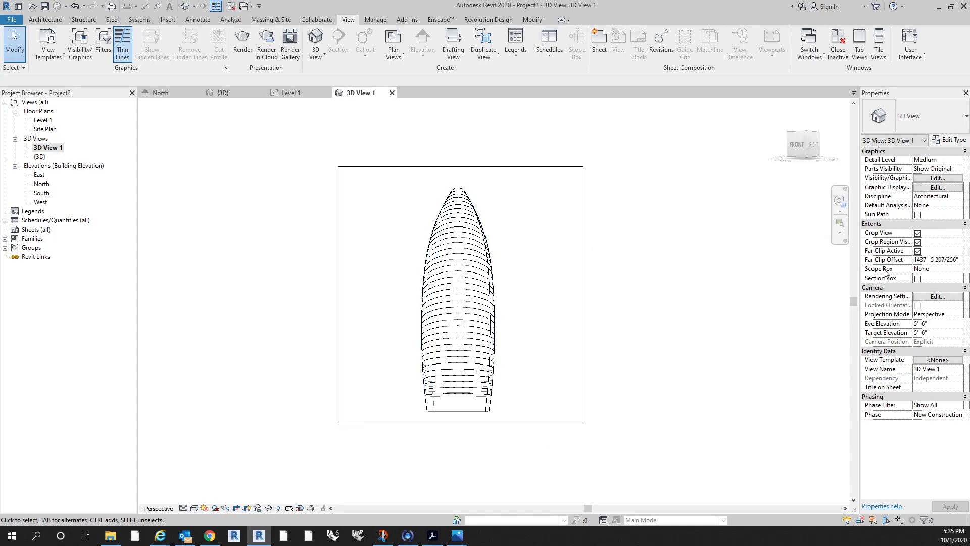
click(917, 278)
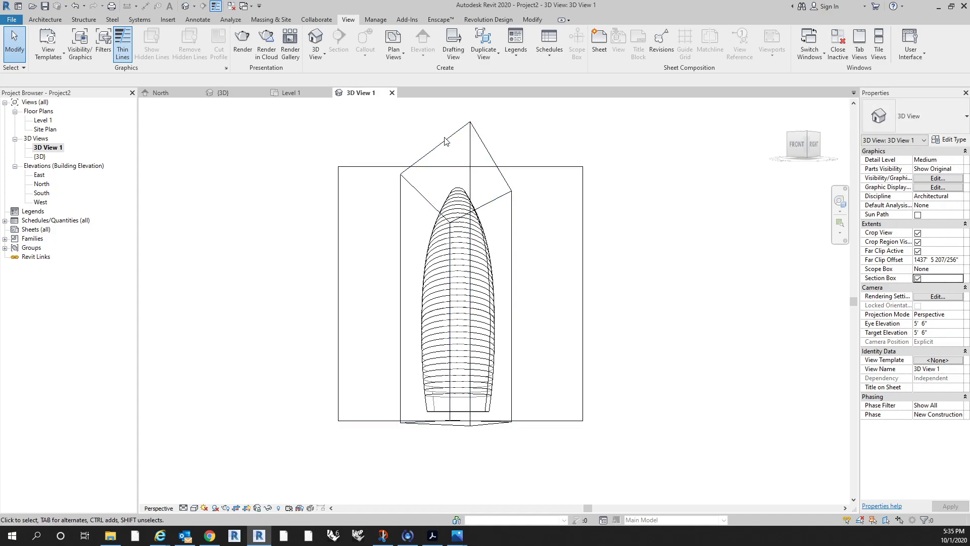
click(448, 191)
drag(436, 289, 446, 288)
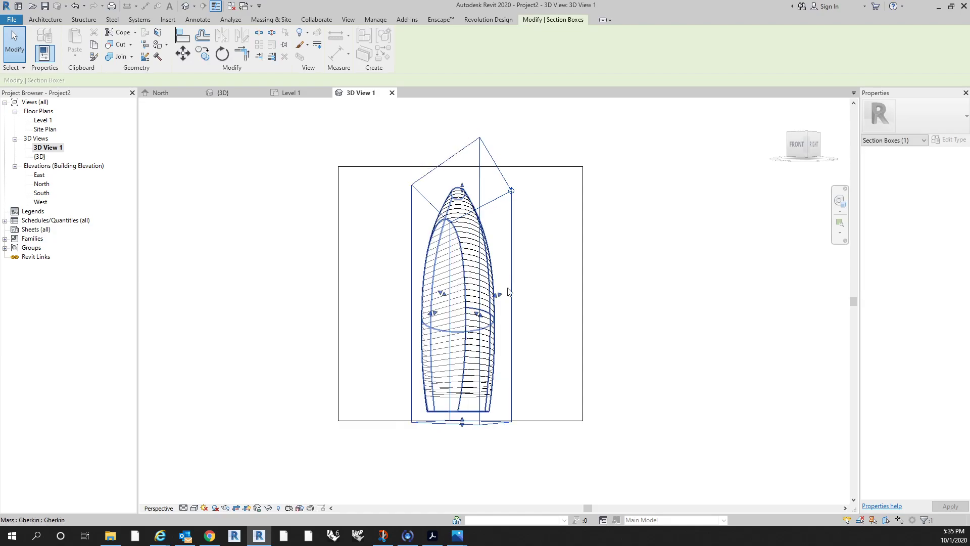
click(607, 270)
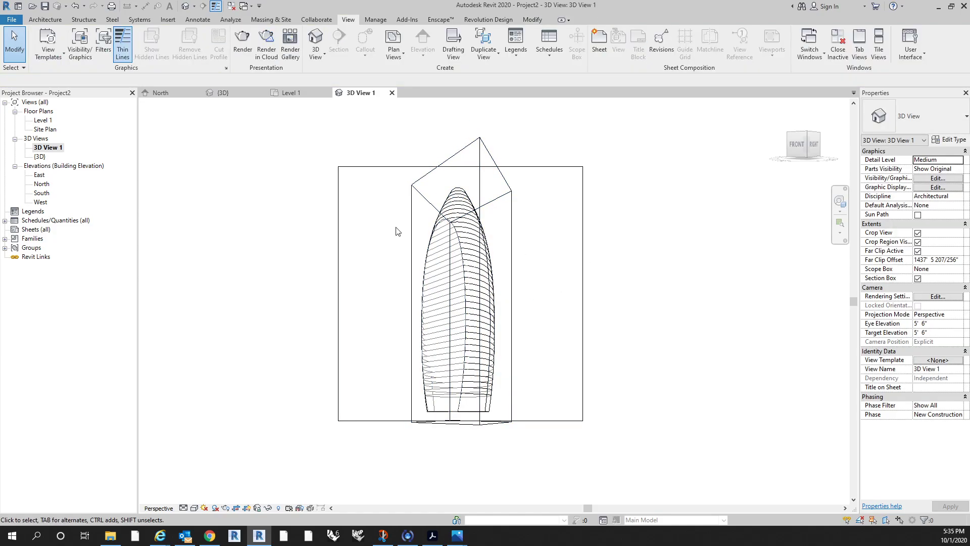
Step: Return to the Level 1 plan without saving the project and check the options available for 3D View 1
double_click(43, 120)
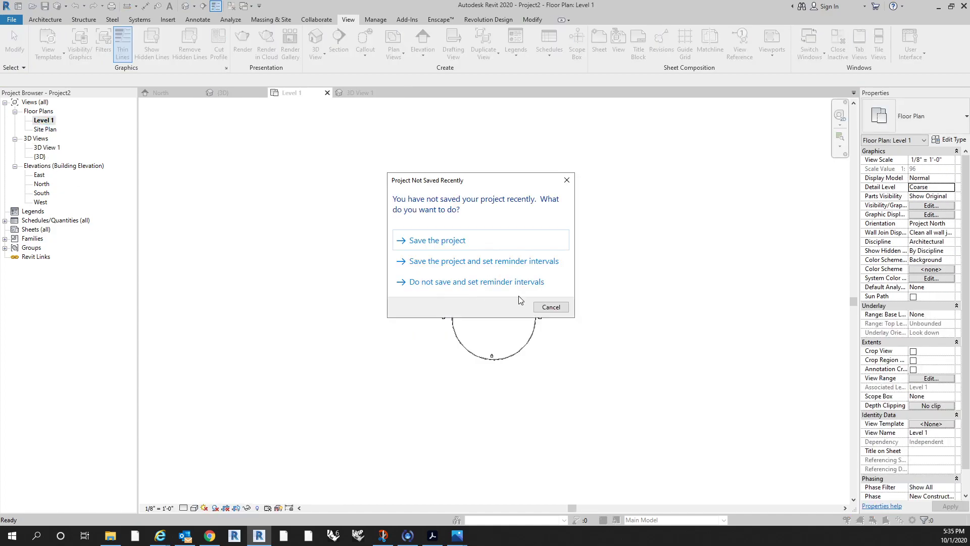
click(551, 307)
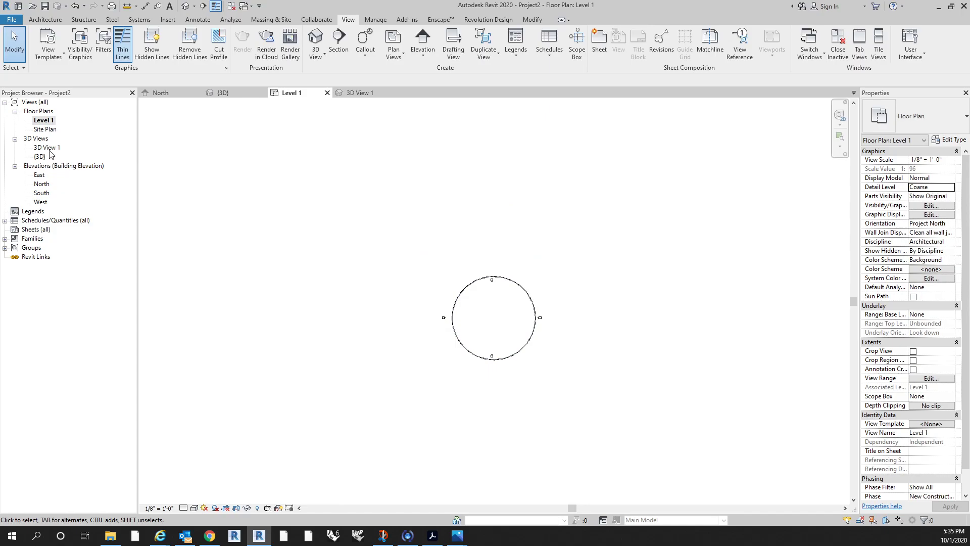
right_click(48, 147)
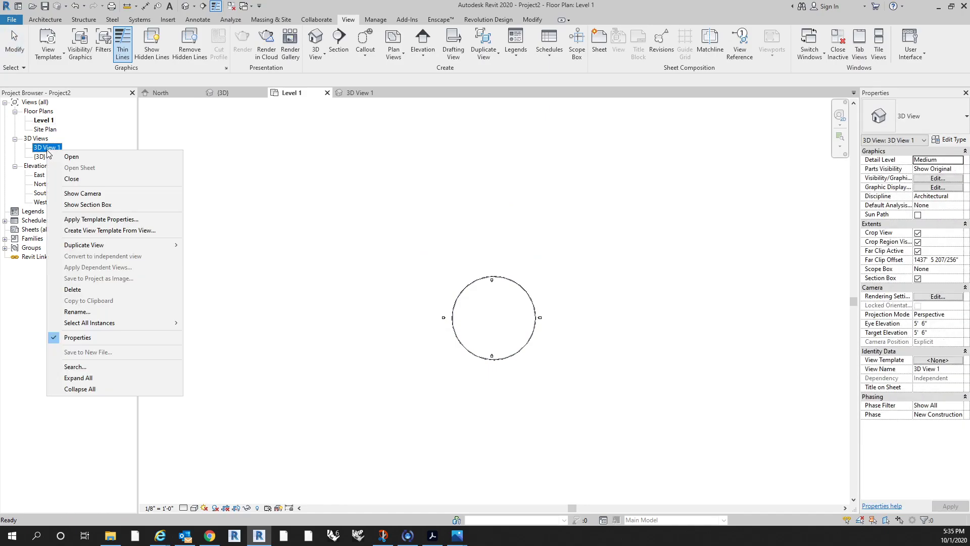
click(45, 121)
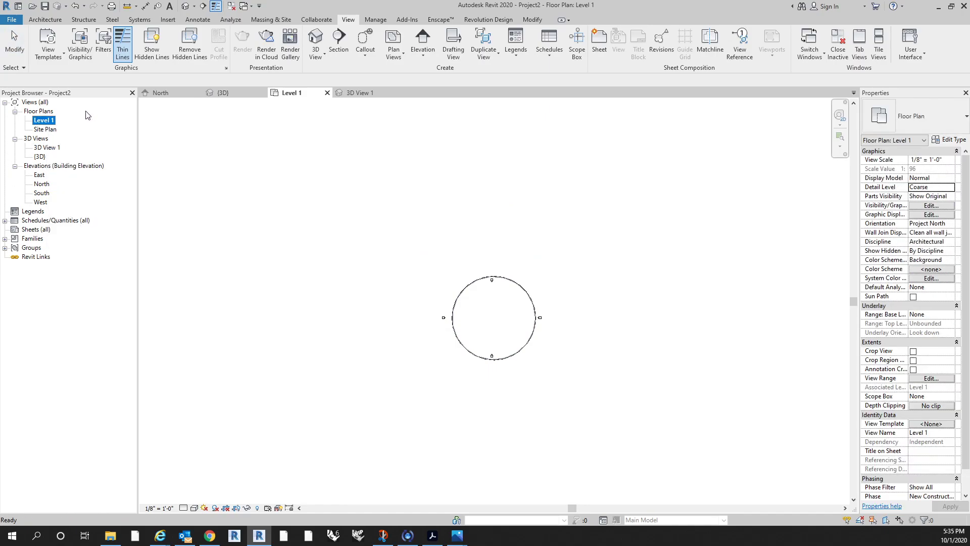
Step: Show the camera of 3D View 1 in the Level 1 plan to see its position and view cone around the tower
right_click(48, 148)
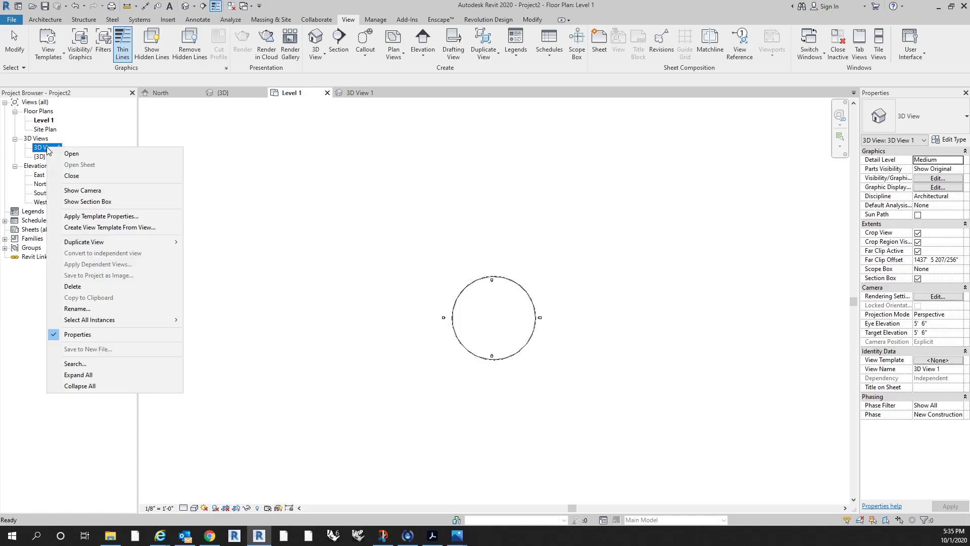
click(108, 191)
scroll(538, 235, down, 3)
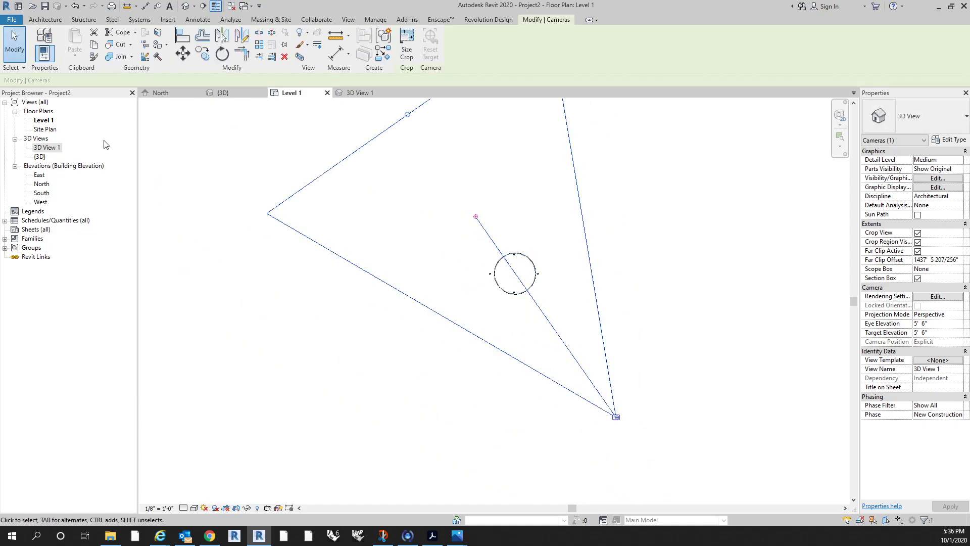
Step: Show 3D View 1's section box in the Level 1 plan and move its south and east edges inward to cut into the tower
right_click(50, 148)
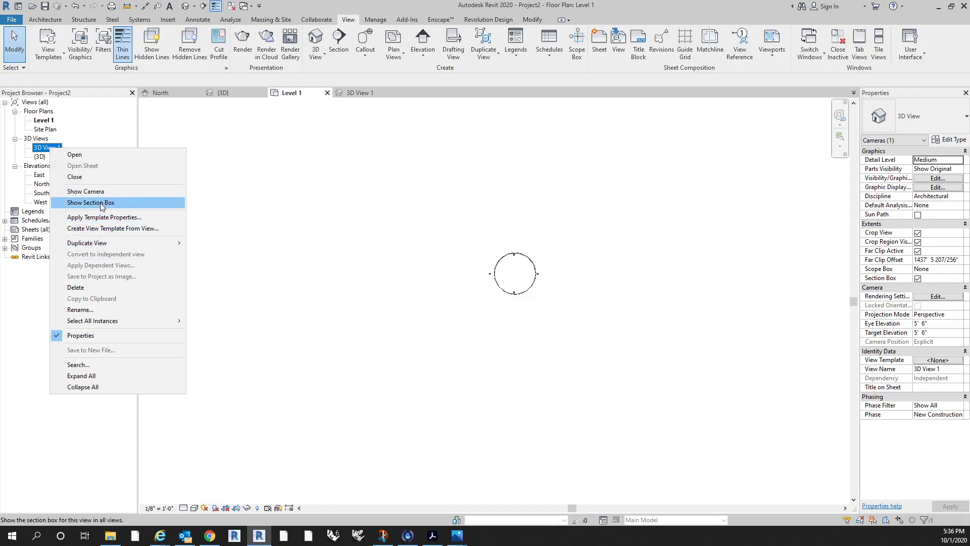
click(63, 203)
click(514, 269)
scroll(510, 275, up, 4)
mouse_move(505, 320)
mouse_down()
mouse_move(510, 302)
mouse_move(505, 308)
mouse_up()
drag(600, 237, 551, 241)
click(627, 363)
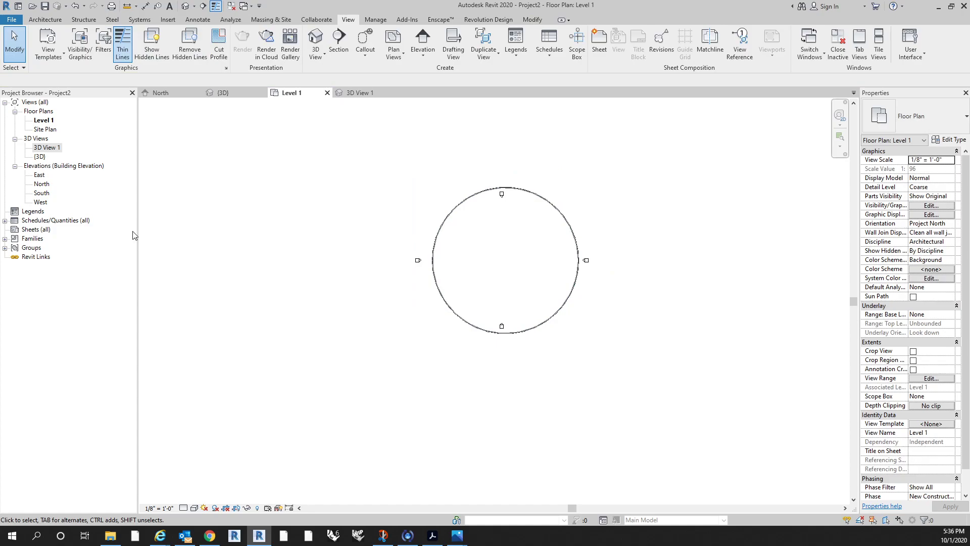
Step: Open 3D View 1 and turn on shadows to bring out the tower's cut floors
double_click(47, 148)
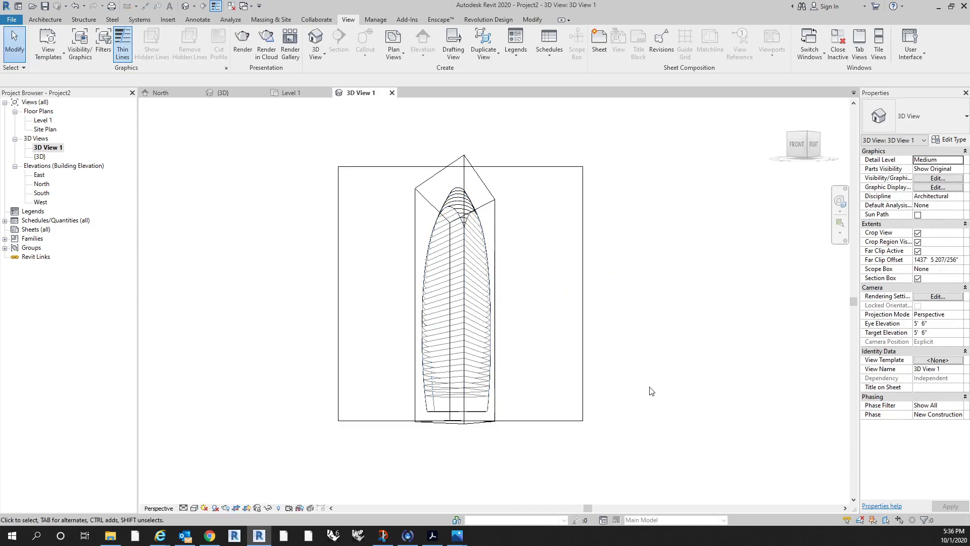
click(214, 508)
scroll(454, 451, up, 2)
middle_drag(456, 464, 452, 482)
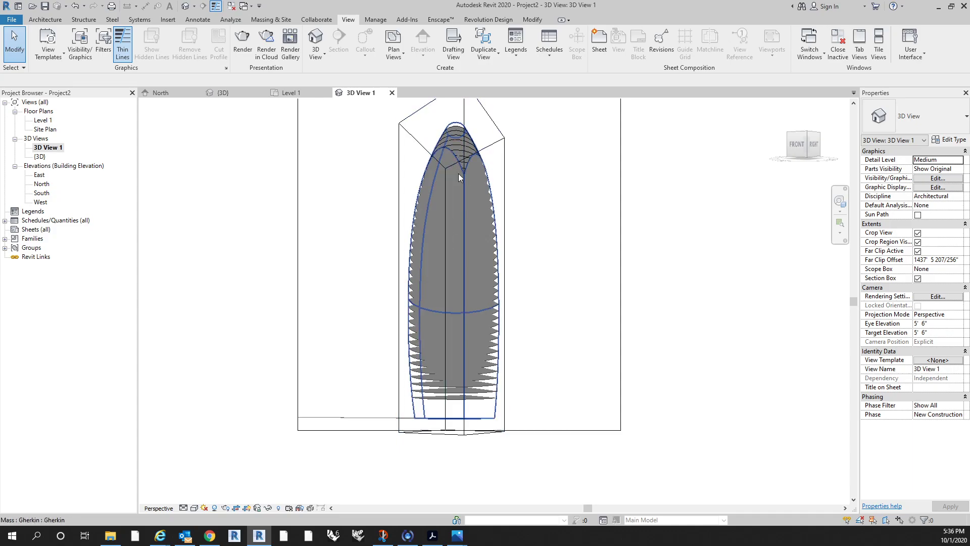
middle_drag(555, 213, 552, 233)
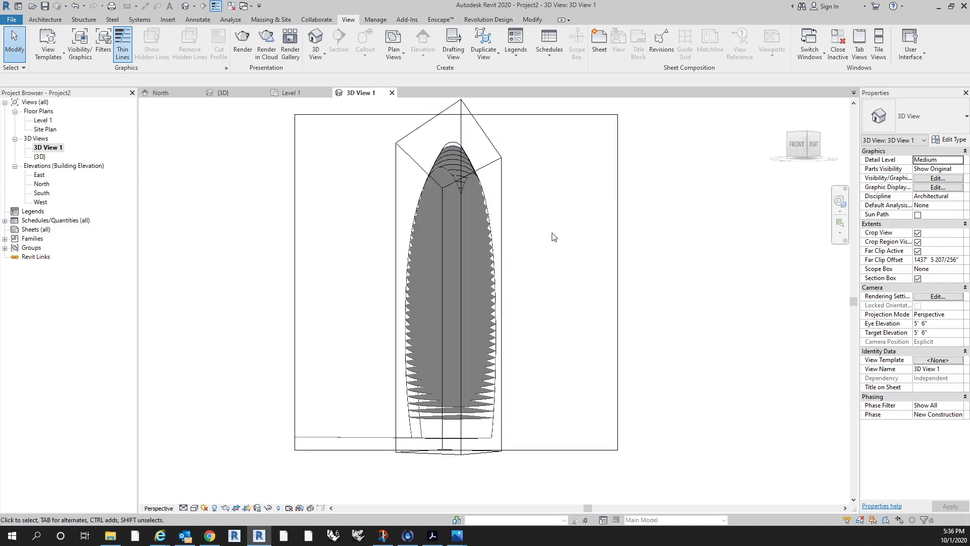